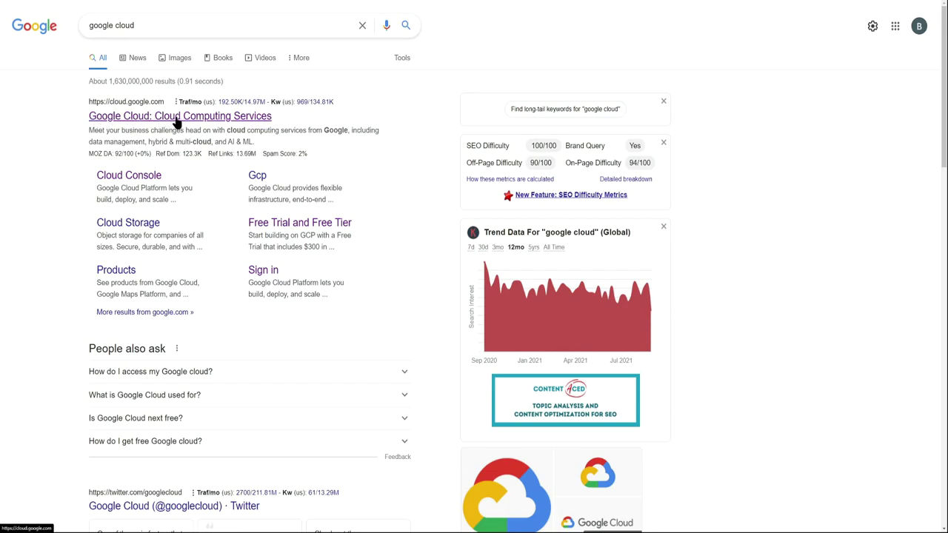
Open the Google Cloud website and view the offer details for the $300 in free credits.
{"action": "left_click", "coordinate": [221, 121]}
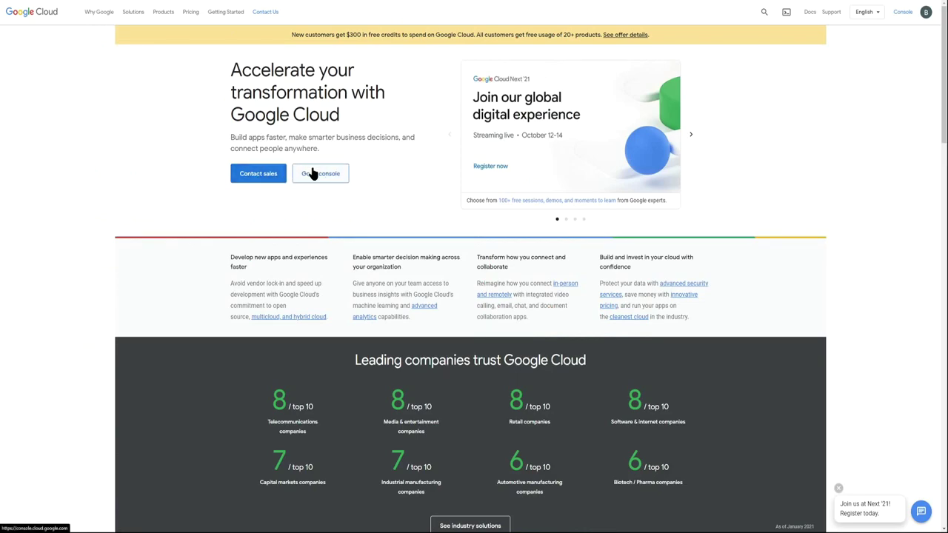
{"action": "left_click_drag", "start_coordinate": [291, 35], "coordinate": [661, 40]}
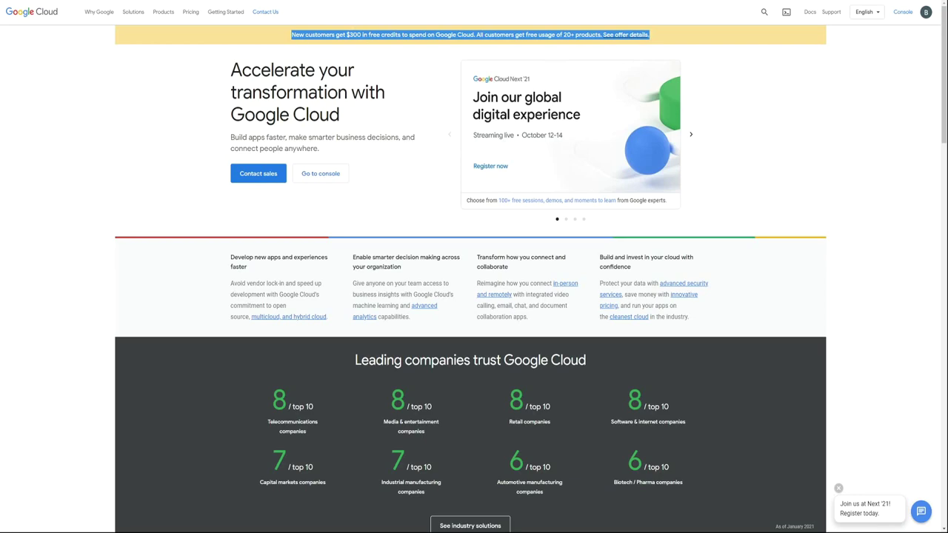
{"action": "left_click", "coordinate": [546, 30]}
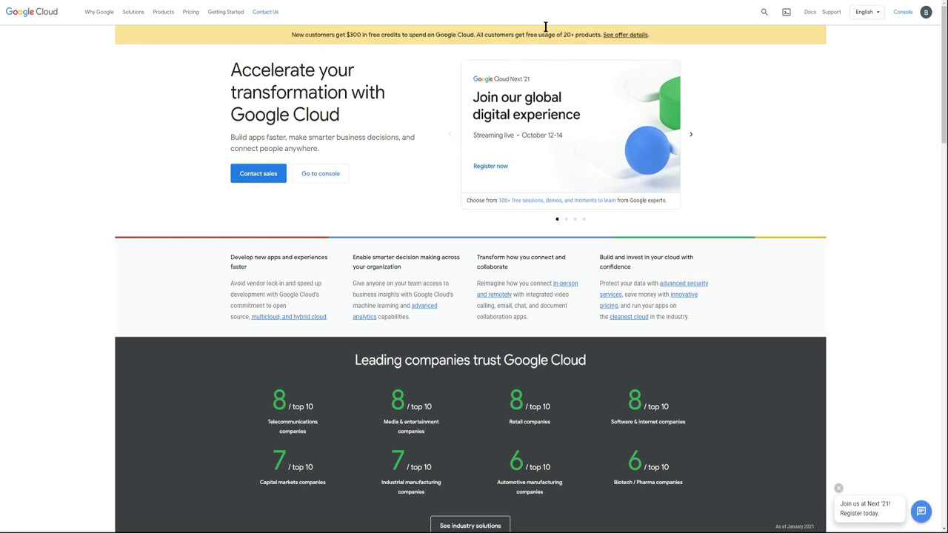
{"action": "left_click", "coordinate": [624, 35]}
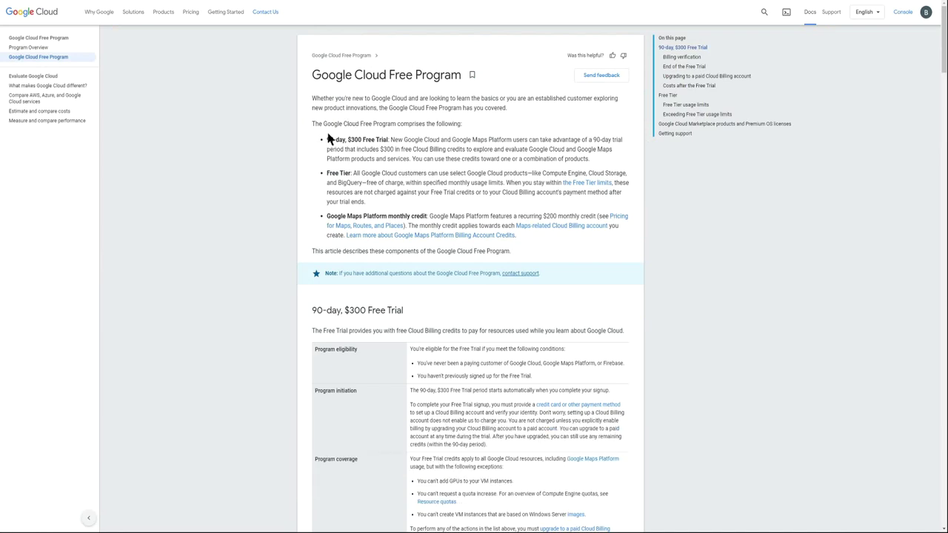
Review the 90-day, $300 Free Trial and Free Tier descriptions, then open the Free Tier usage limits.
{"action": "left_click_drag", "start_coordinate": [327, 140], "coordinate": [388, 139]}
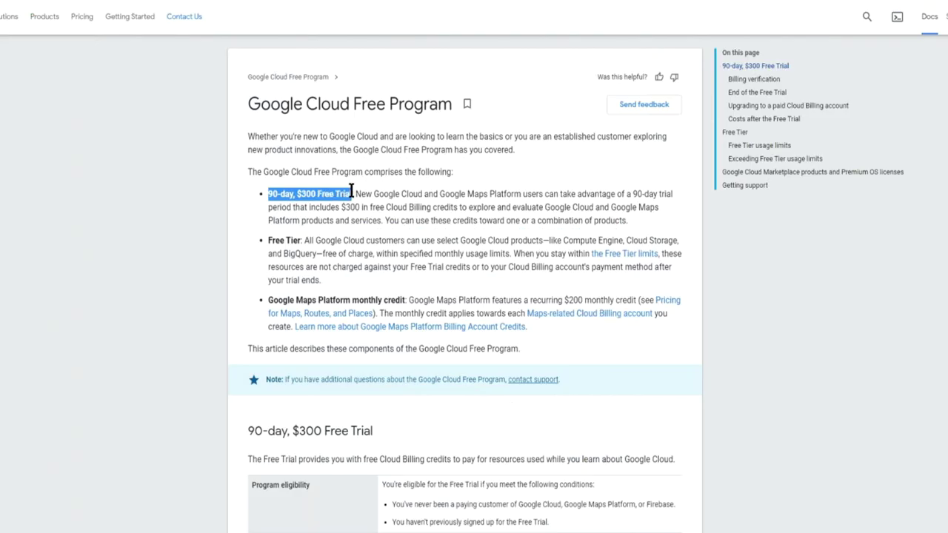
{"action": "left_click_drag", "start_coordinate": [351, 191], "coordinate": [353, 193]}
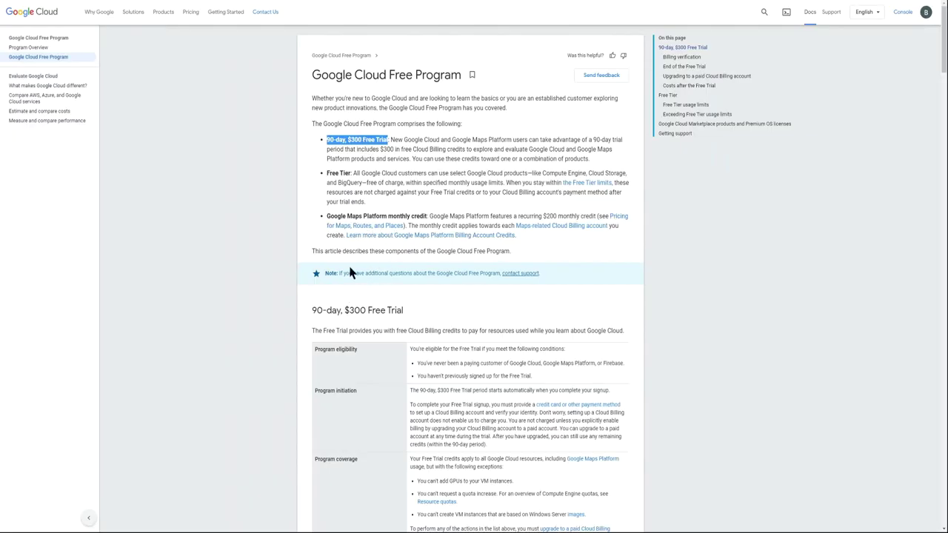
{"action": "left_click_drag", "start_coordinate": [325, 174], "coordinate": [358, 175]}
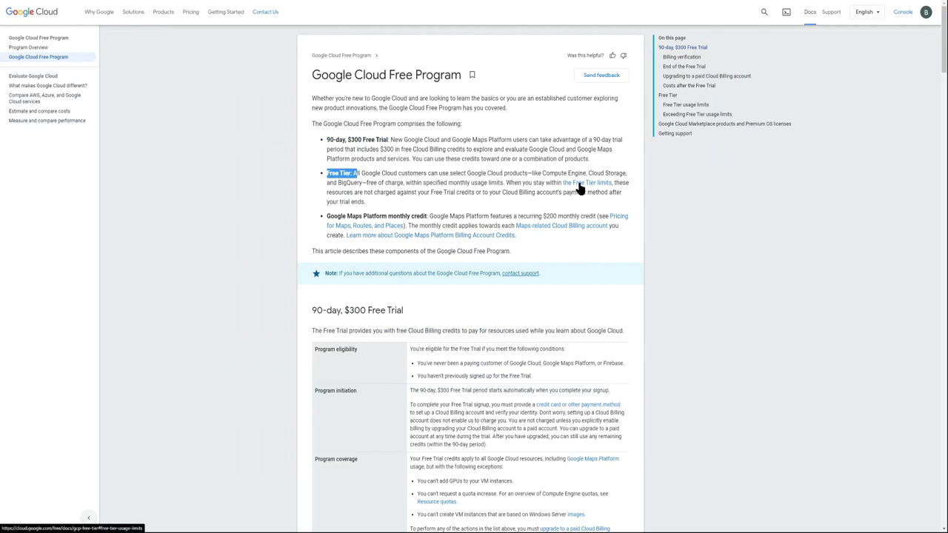
{"action": "left_click", "coordinate": [580, 187]}
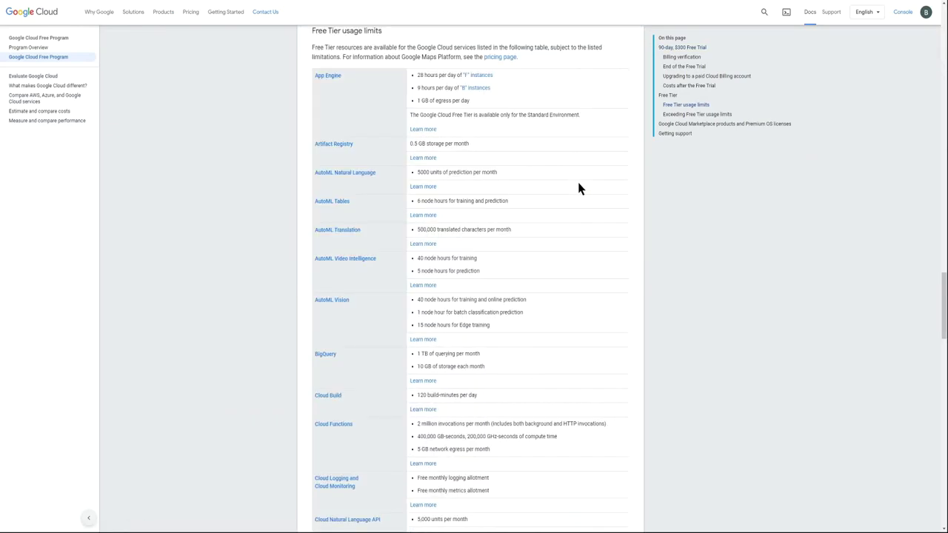
Examine the Compute Engine Free Tier limits for the e2-micro instance, its regions, persistent disk and usage time.
{"action": "left_click_drag", "start_coordinate": [944, 264], "coordinate": [943, 346]}
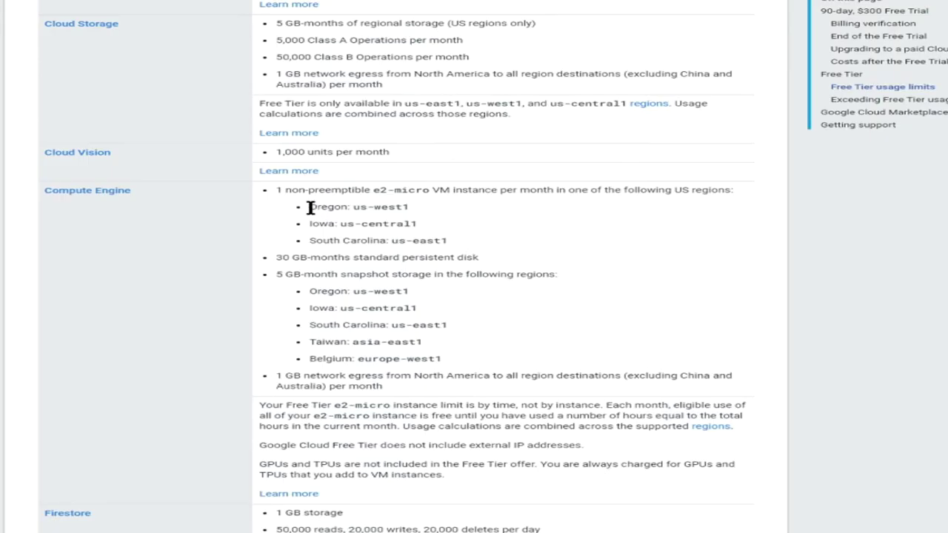
{"action": "left_click_drag", "start_coordinate": [433, 194], "coordinate": [475, 191]}
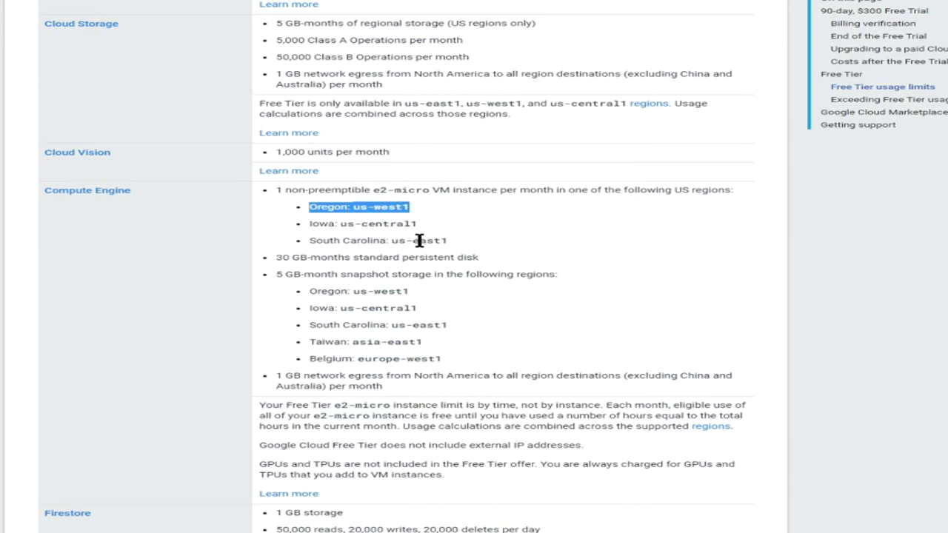
{"action": "left_click_drag", "start_coordinate": [271, 259], "coordinate": [495, 265]}
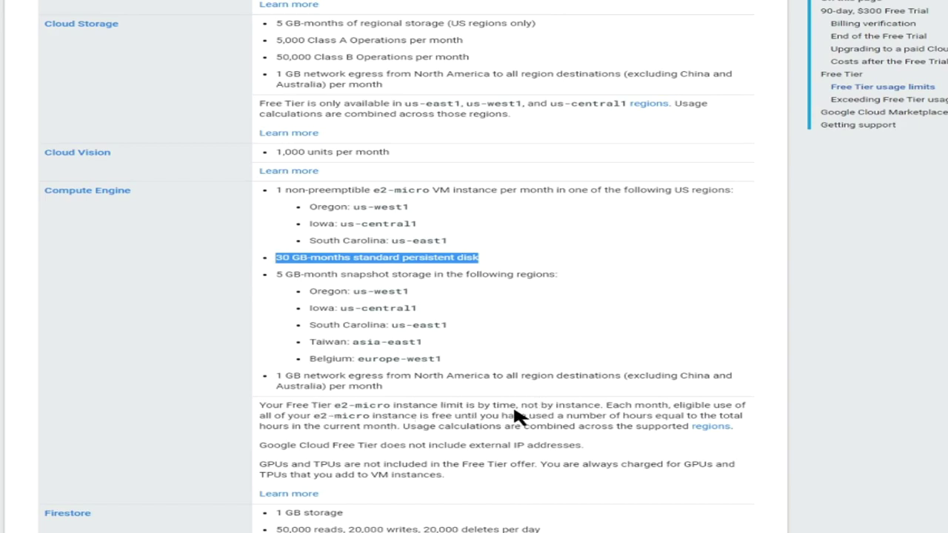
{"action": "left_click_drag", "start_coordinate": [395, 406], "coordinate": [516, 405]}
{"action": "left_click_drag", "start_coordinate": [260, 410], "coordinate": [355, 405]}
{"action": "left_click", "coordinate": [285, 406]}
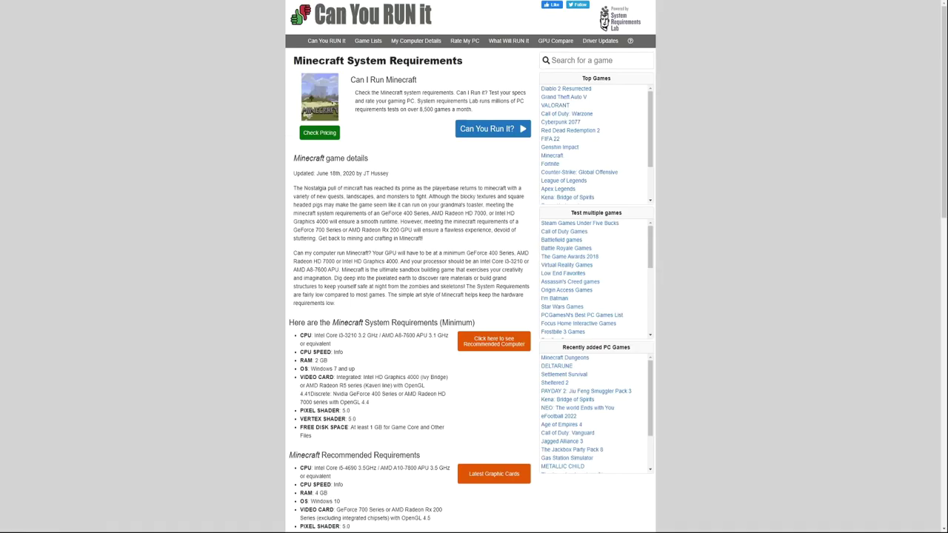
Review the CPU and RAM in the recommended Minecraft system requirements on the Can You RUN It site.
{"action": "left_click_drag", "start_coordinate": [294, 59], "coordinate": [485, 66]}
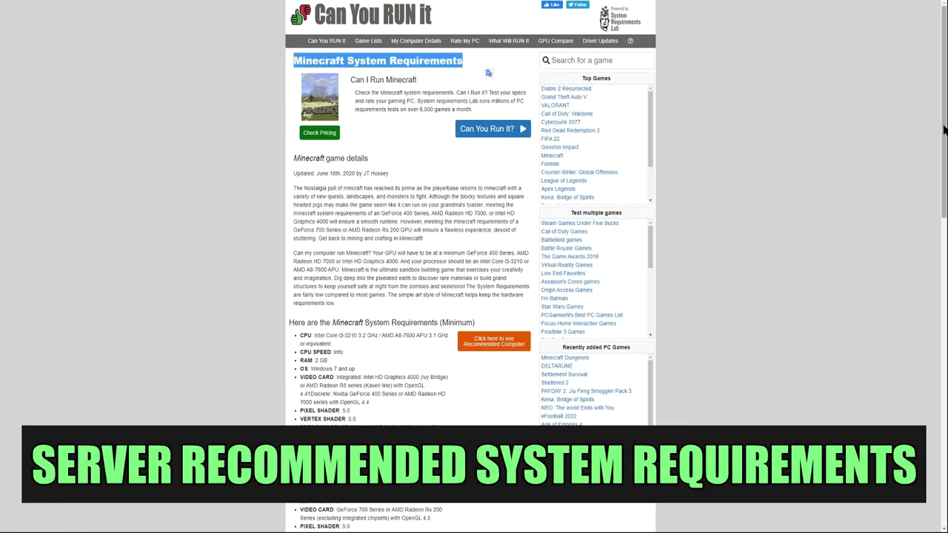
{"action": "scroll", "coordinate": [364, 248], "scroll_direction": "down", "scroll_amount": 3}
{"action": "left_click_drag", "start_coordinate": [289, 290], "coordinate": [430, 292]}
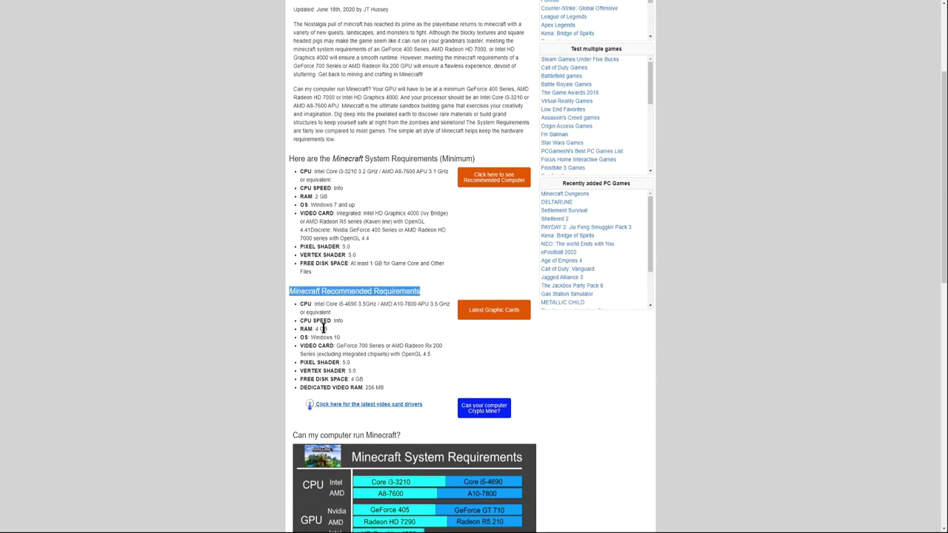
{"action": "left_click_drag", "start_coordinate": [299, 302], "coordinate": [339, 314]}
{"action": "left_click_drag", "start_coordinate": [280, 314], "coordinate": [300, 344]}
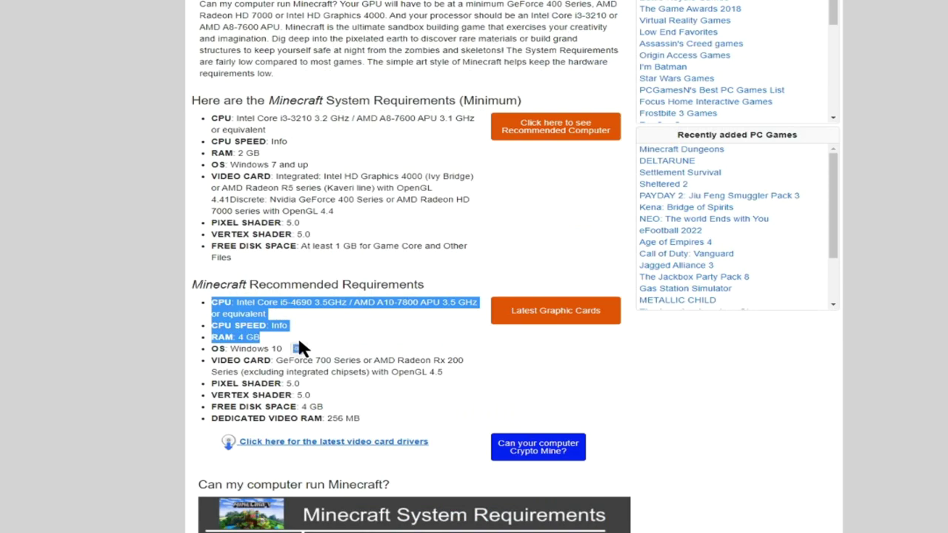
{"action": "left_click", "coordinate": [344, 332]}
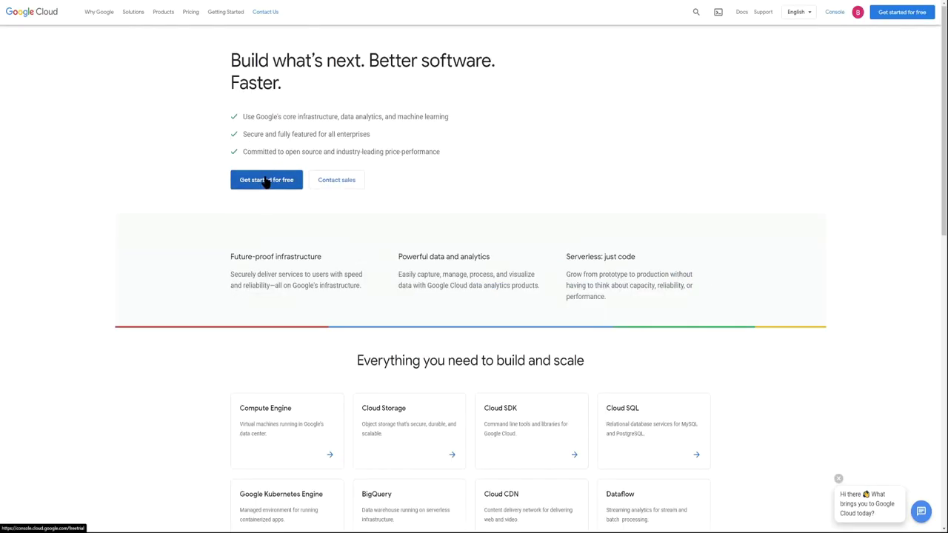
Start the Google Cloud free trial signup for a personal project, accept the Terms of Service and continue past the account information.
{"action": "left_click", "coordinate": [264, 178]}
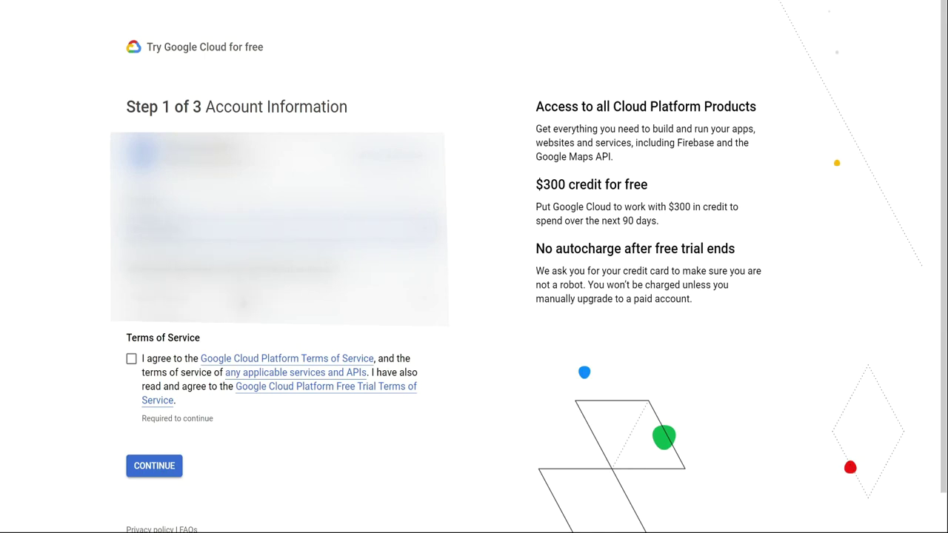
{"action": "left_click", "coordinate": [330, 310]}
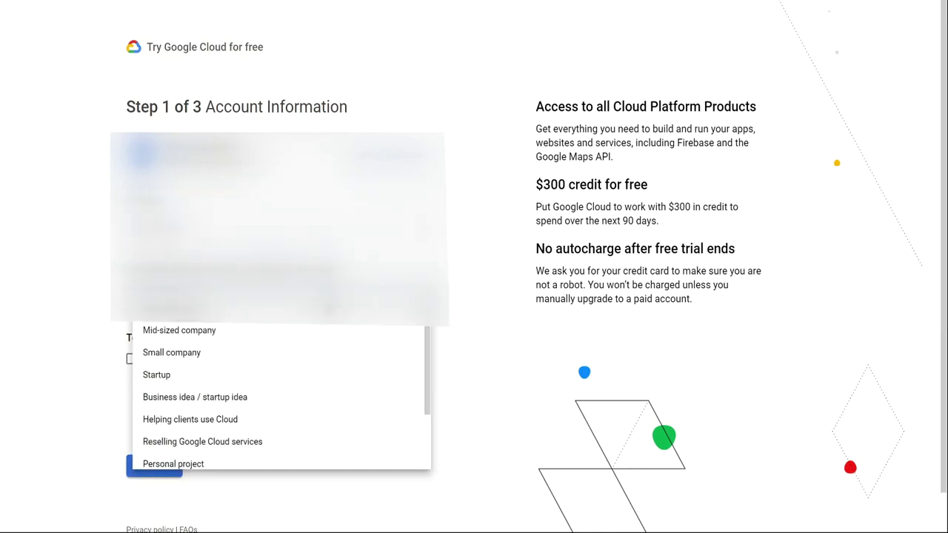
{"action": "left_click", "coordinate": [195, 465]}
{"action": "left_click", "coordinate": [131, 359]}
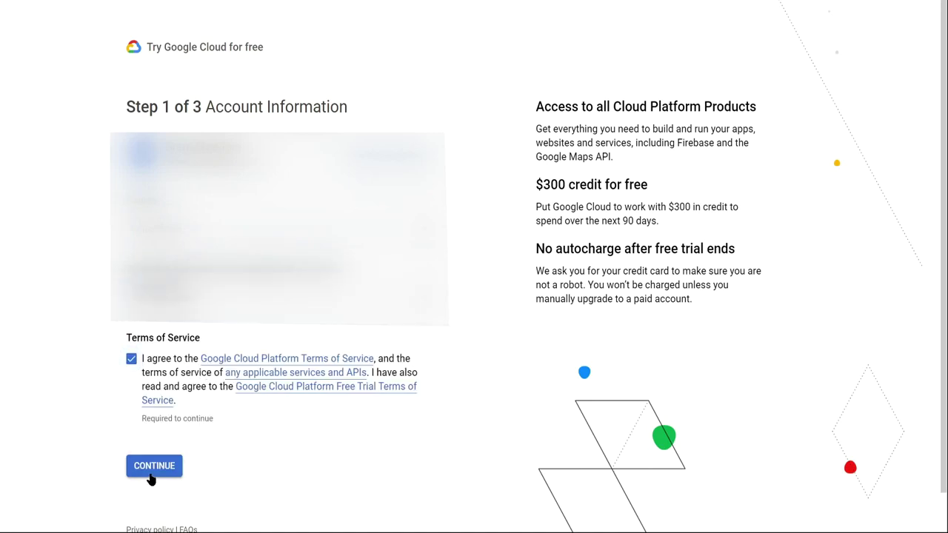
{"action": "left_click", "coordinate": [177, 464]}
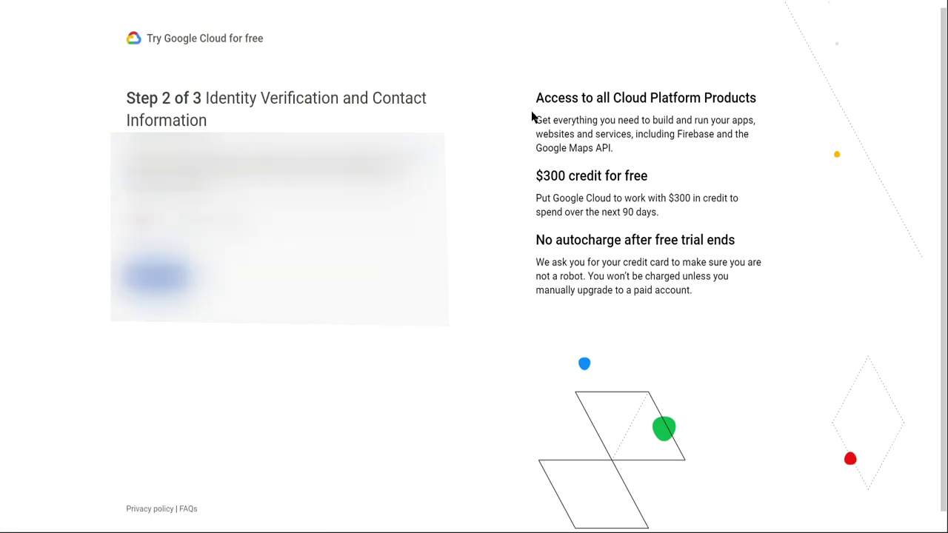
Check the $300 credit and 90-day terms, then complete identity verification with the contact phone number and verification code.
{"action": "left_click_drag", "start_coordinate": [536, 177], "coordinate": [648, 178]}
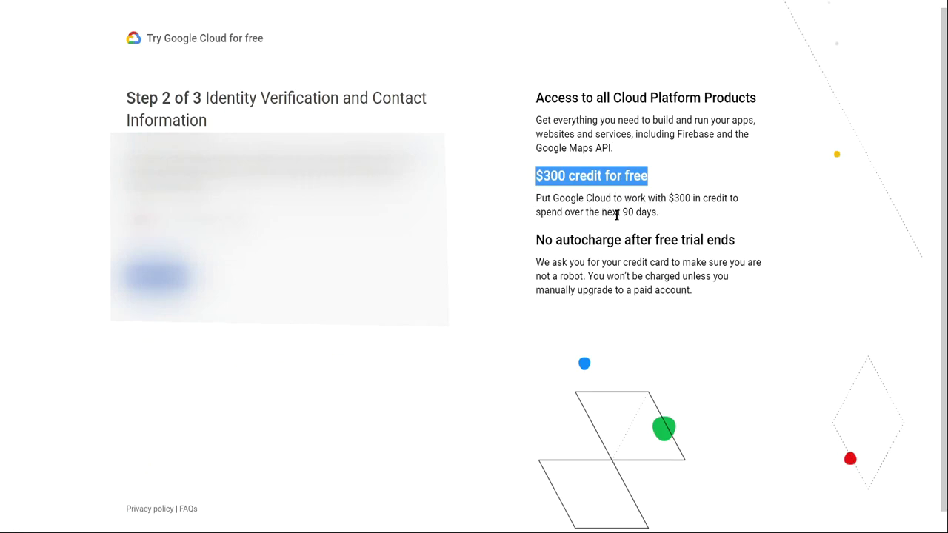
{"action": "left_click_drag", "start_coordinate": [622, 212], "coordinate": [655, 212]}
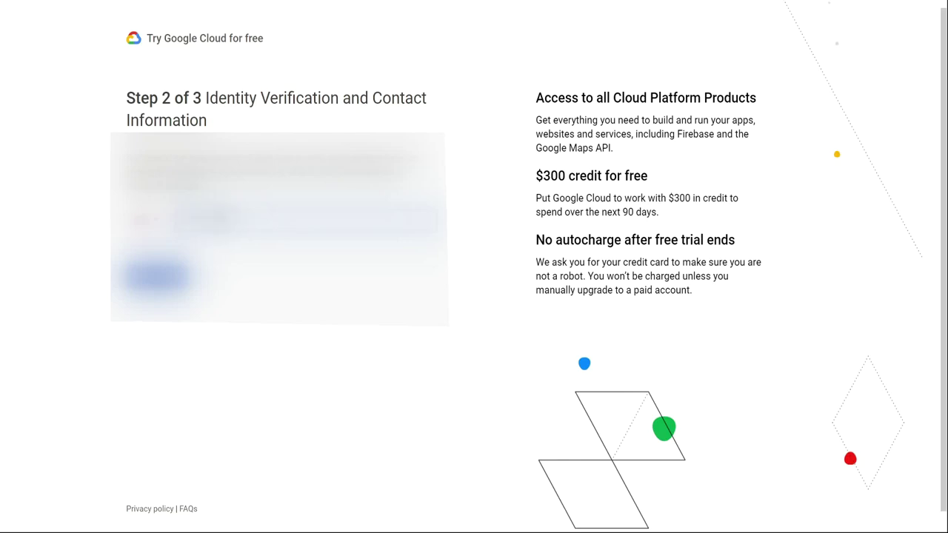
{"action": "left_click", "coordinate": [152, 287]}
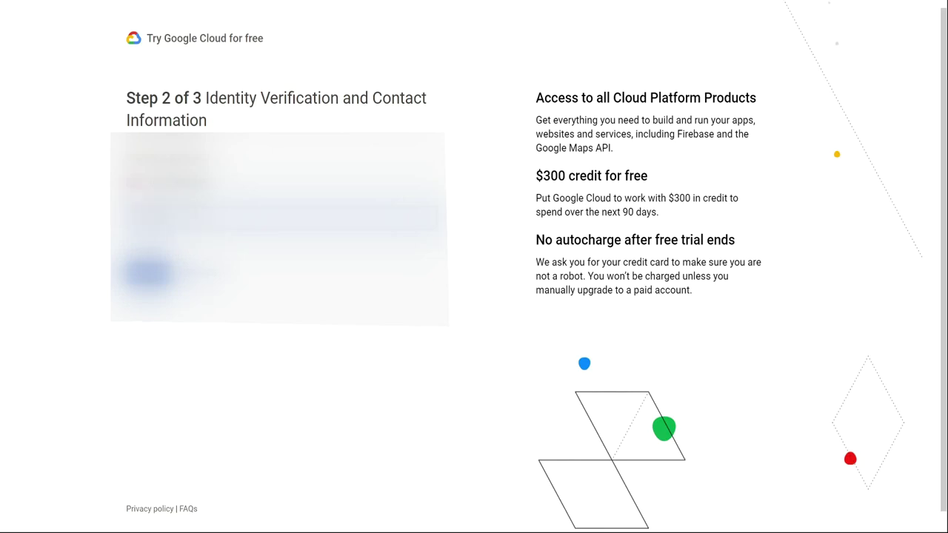
{"action": "left_click", "coordinate": [148, 275]}
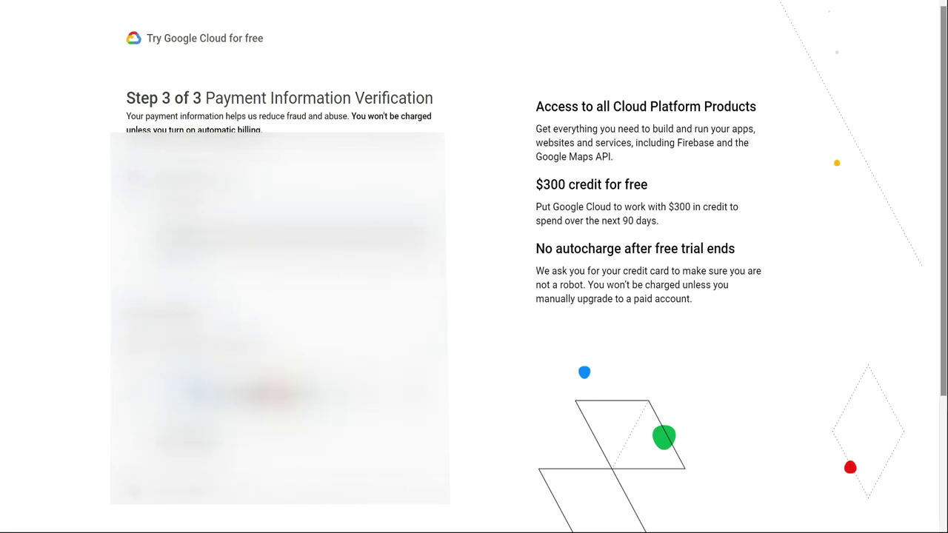
Use PayPal as the payment method and fill in the billing name, address and state for payment verification.
{"action": "scroll", "coordinate": [474, 296], "scroll_direction": "down", "scroll_amount": 3}
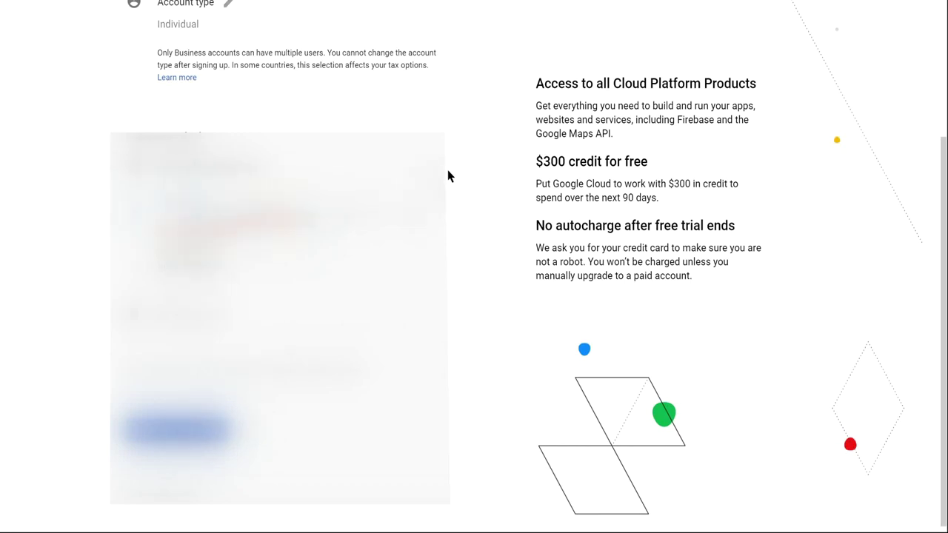
{"action": "scroll", "coordinate": [447, 172], "scroll_direction": "up", "scroll_amount": 1}
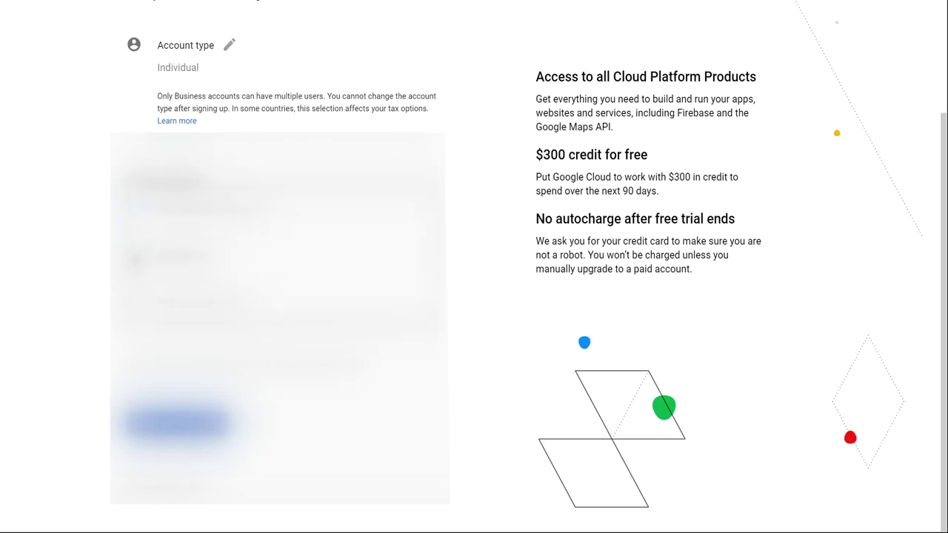
{"action": "scroll", "coordinate": [544, 283], "scroll_direction": "up", "scroll_amount": 2}
{"action": "scroll", "coordinate": [544, 284], "scroll_direction": "down", "scroll_amount": 2}
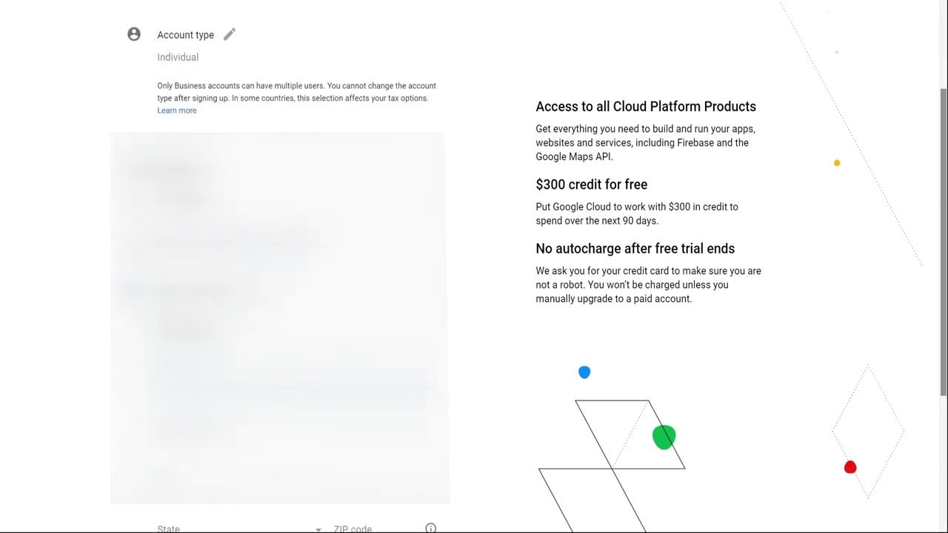
{"action": "scroll", "coordinate": [942, 319], "scroll_direction": "down", "scroll_amount": 6}
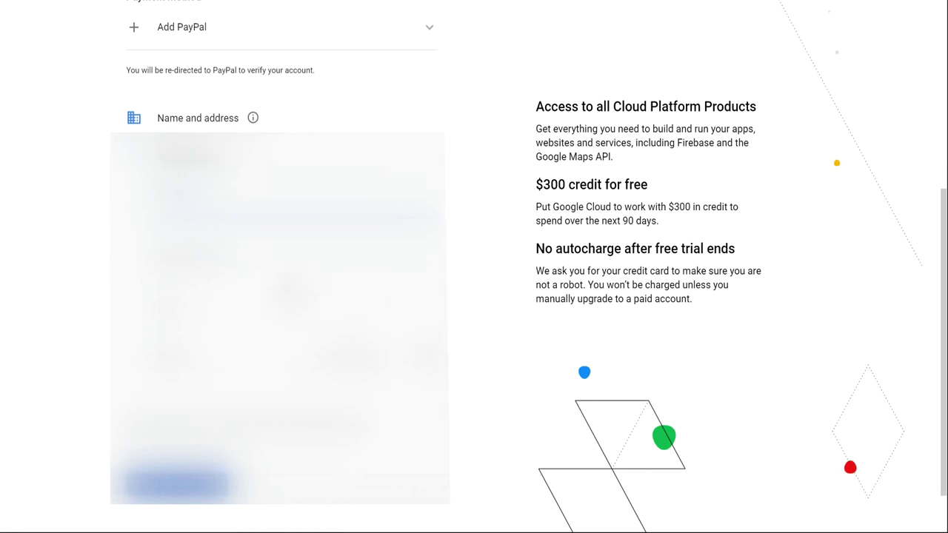
{"action": "left_click", "coordinate": [178, 485]}
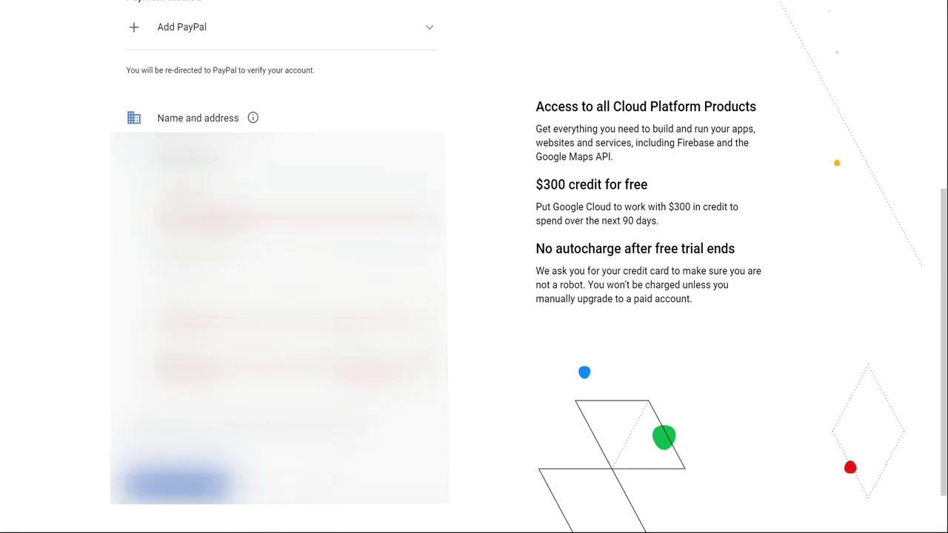
{"action": "left_click", "coordinate": [296, 214]}
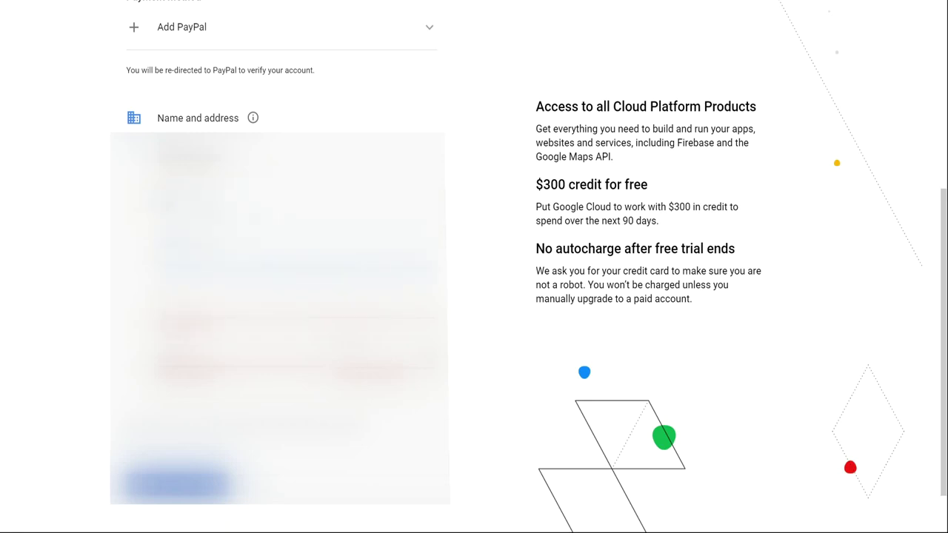
{"action": "left_click", "coordinate": [296, 318]}
{"action": "left_click", "coordinate": [192, 363]}
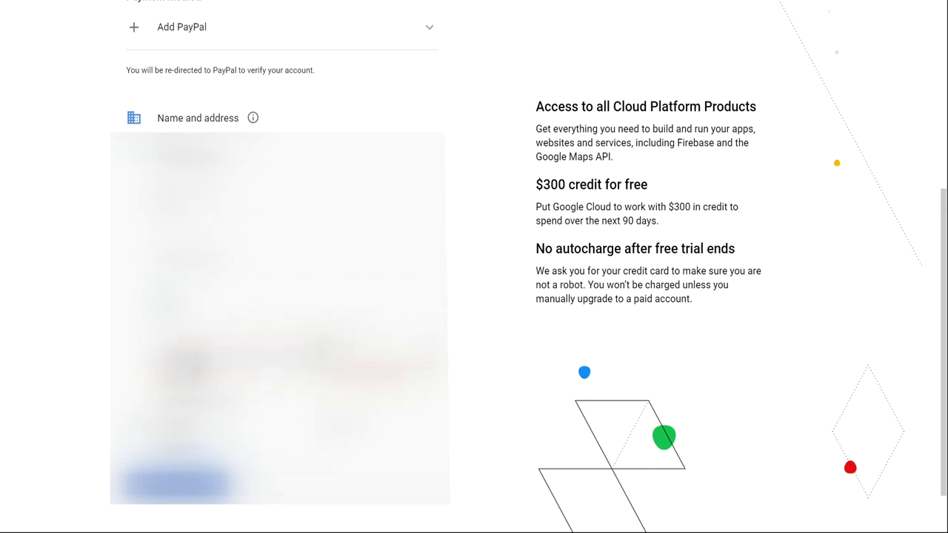
{"action": "key", "text": "Return"}
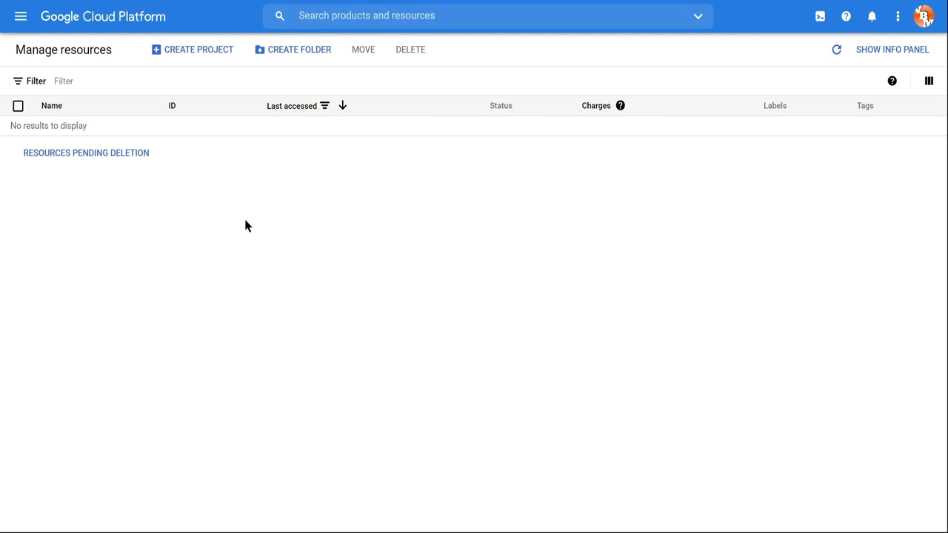
Create a new project named minecraft-server with no organization.
{"action": "left_click", "coordinate": [207, 55]}
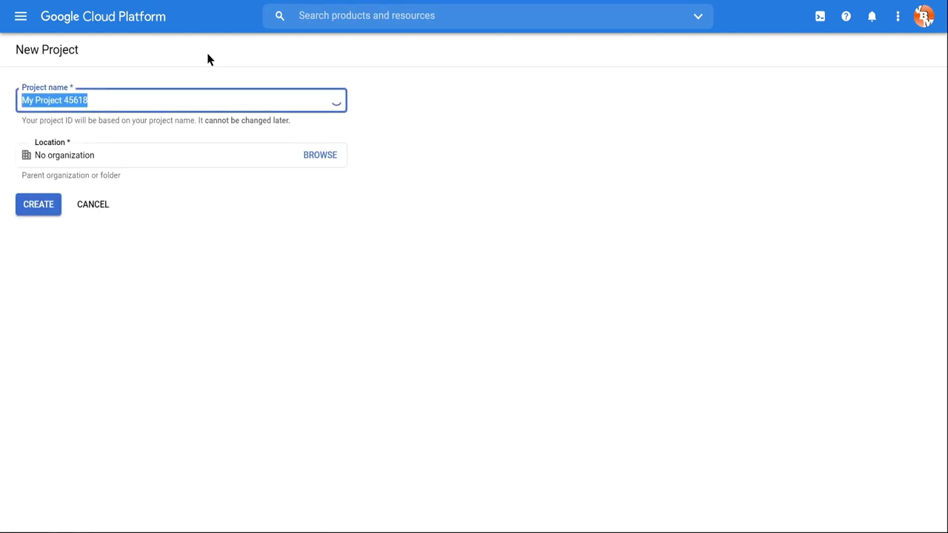
{"action": "key", "text": "BackSpace"}
{"action": "type", "text": "minecraft-server"}
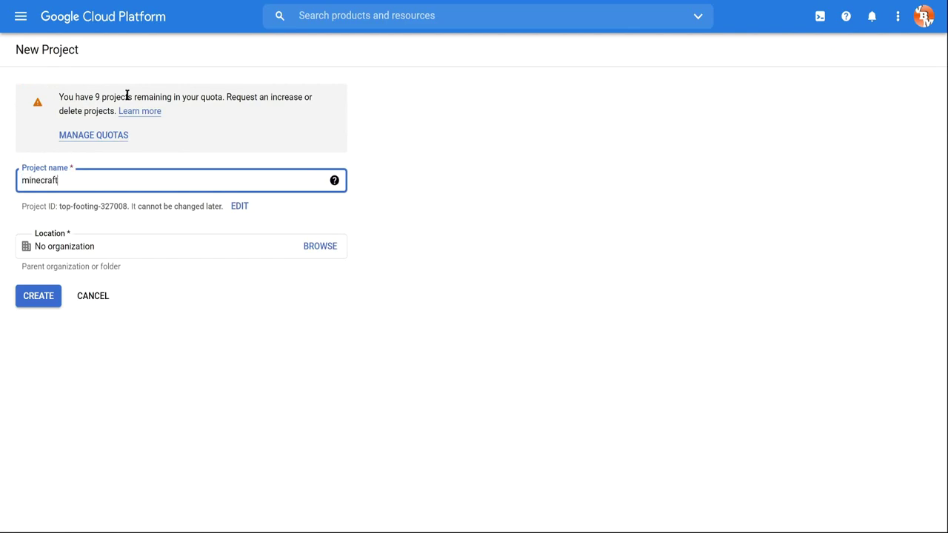
{"action": "left_click", "coordinate": [39, 295]}
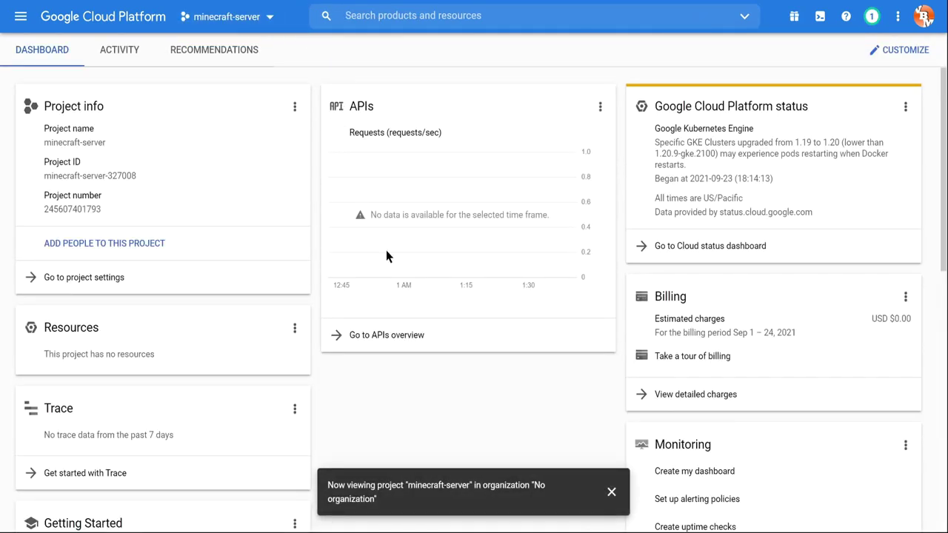
Open the Compute Engine VM instances page for the minecraft-server project and enable the Compute Engine API.
{"action": "left_click", "coordinate": [612, 491]}
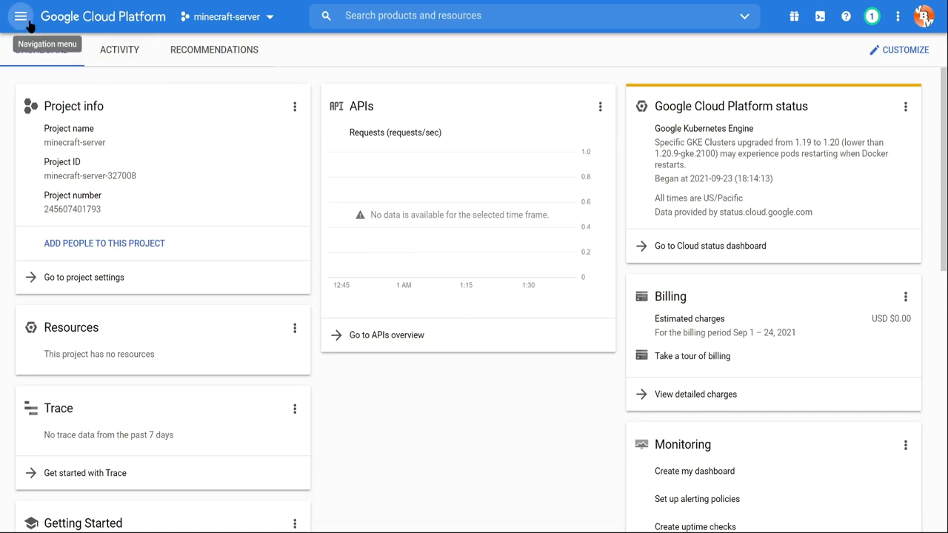
{"action": "left_click", "coordinate": [20, 16]}
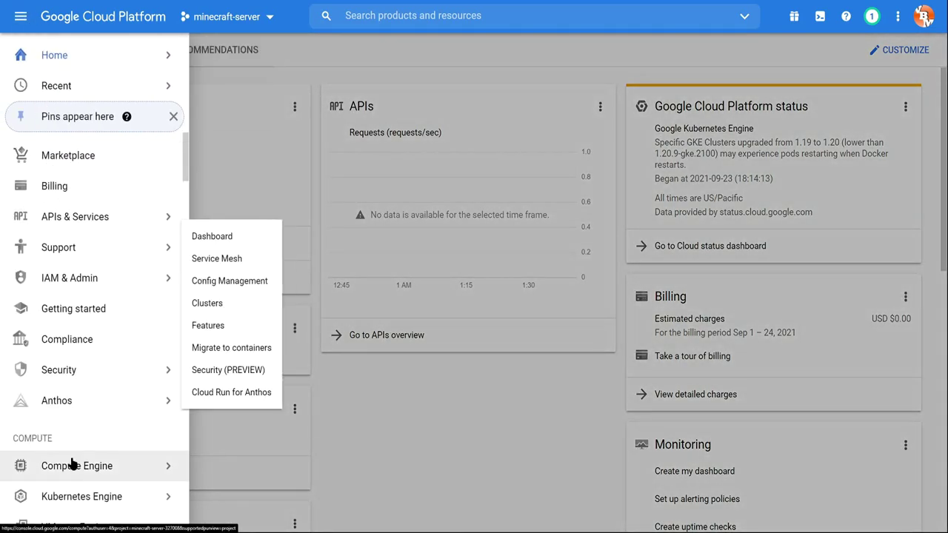
{"action": "mouse_move", "coordinate": [61, 471]}
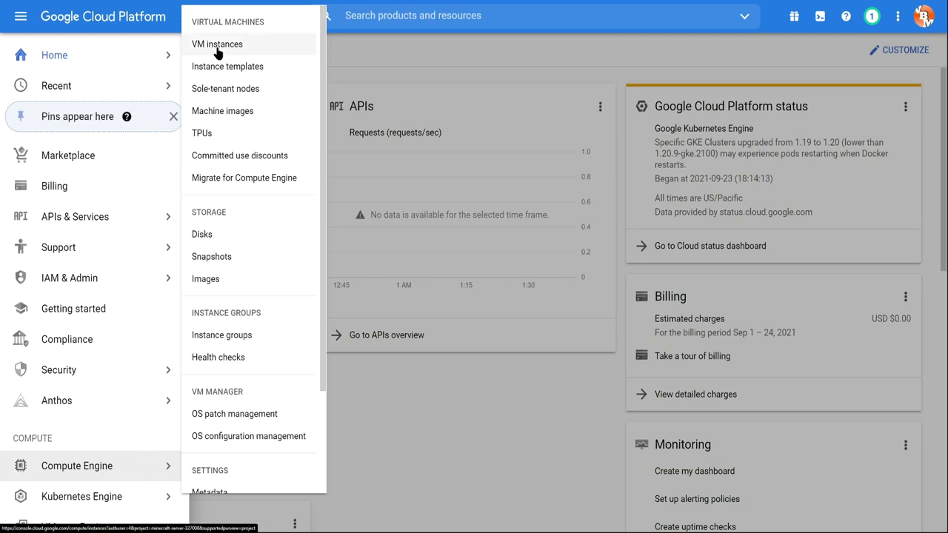
{"action": "left_click", "coordinate": [241, 46]}
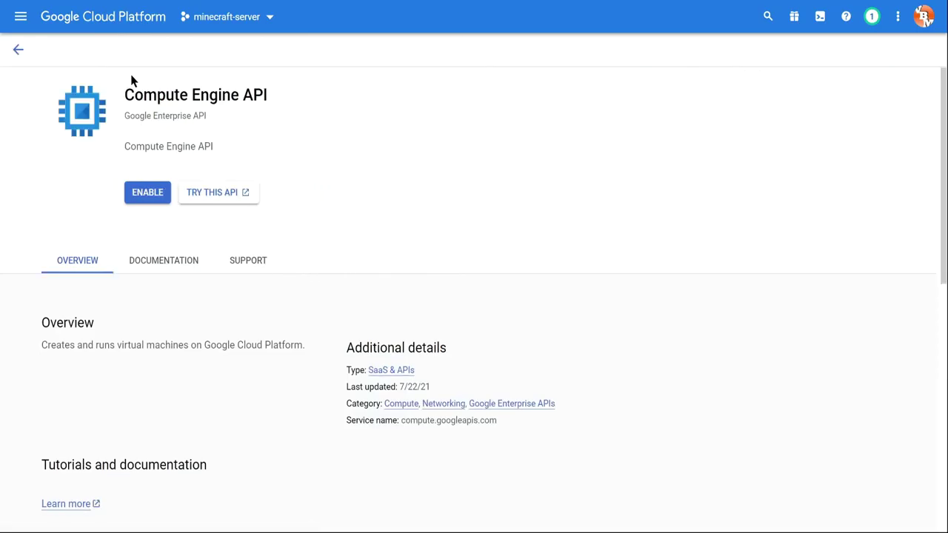
{"action": "left_click_drag", "start_coordinate": [131, 78], "coordinate": [175, 92]}
{"action": "left_click", "coordinate": [274, 95]}
{"action": "left_click", "coordinate": [157, 192]}
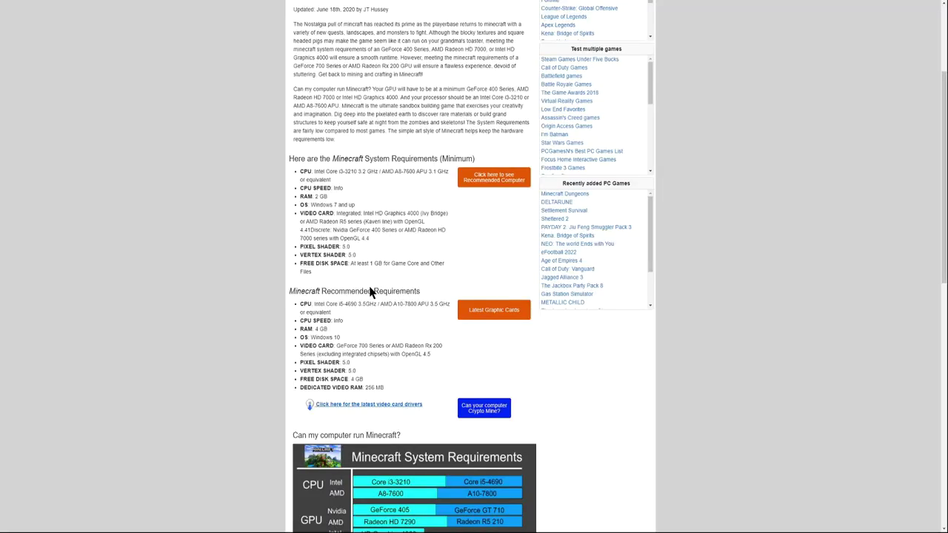
Compare Minecraft's recommended RAM, disk space and video RAM with the Compute Engine limits in the Google Cloud Free Tier documentation.
{"action": "left_click_drag", "start_coordinate": [385, 388], "coordinate": [296, 382]}
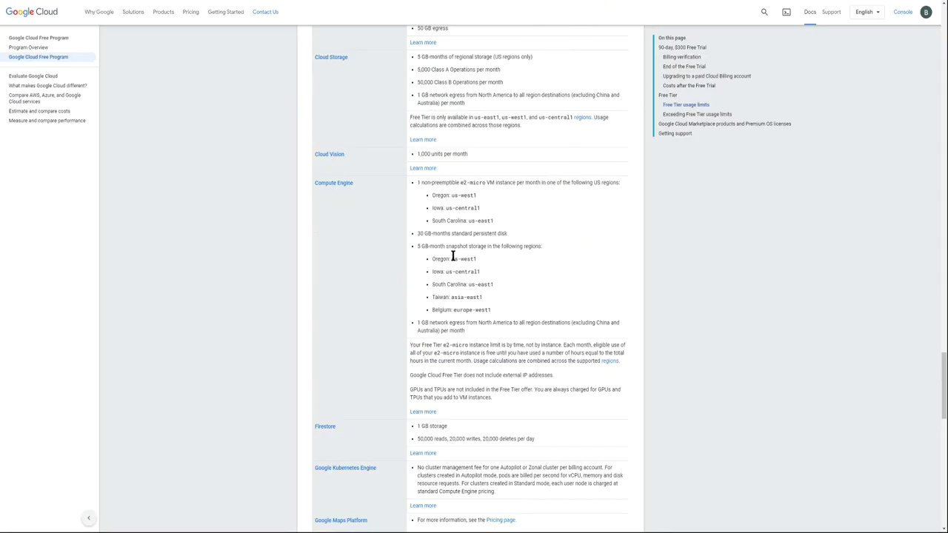
{"action": "double_click", "coordinate": [420, 234]}
{"action": "triple_click", "coordinate": [436, 233]}
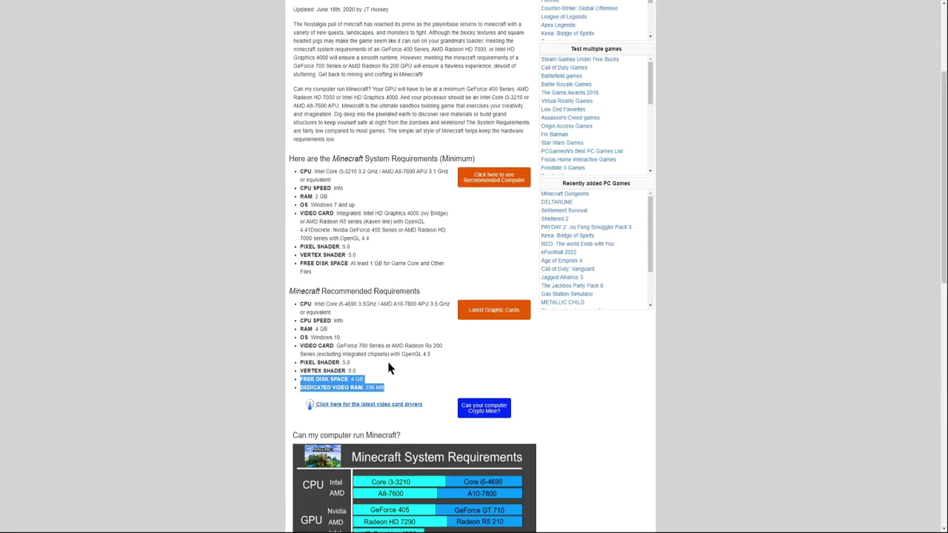
{"action": "left_click", "coordinate": [317, 388]}
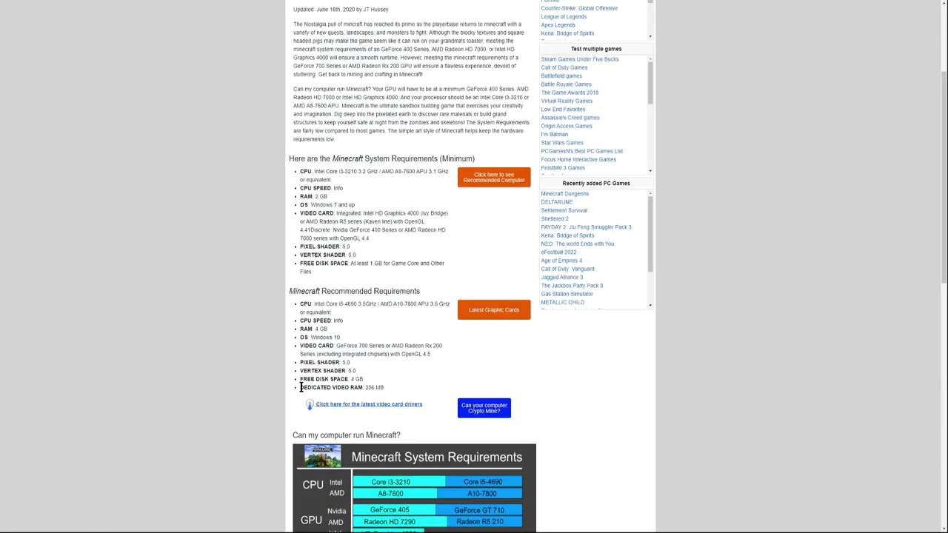
{"action": "left_click_drag", "start_coordinate": [302, 387], "coordinate": [391, 388]}
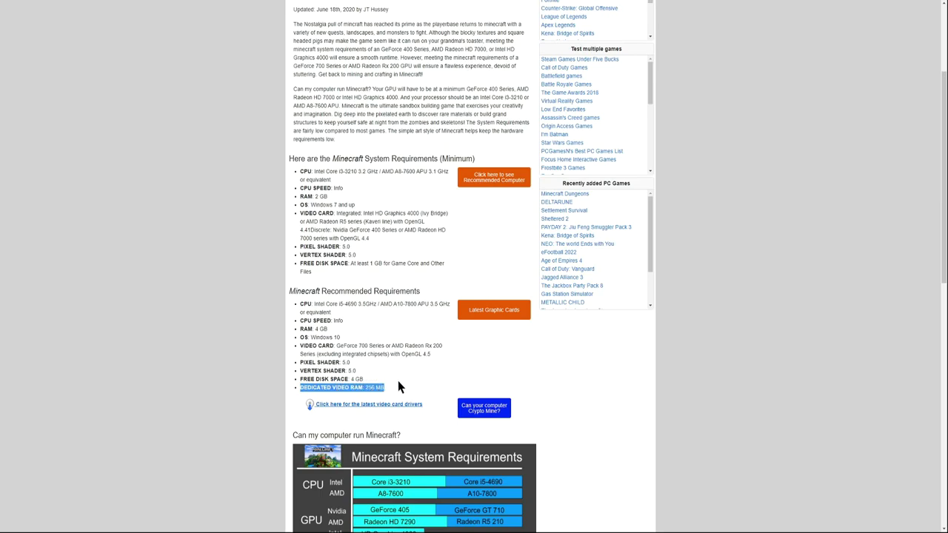
{"action": "left_click", "coordinate": [398, 382]}
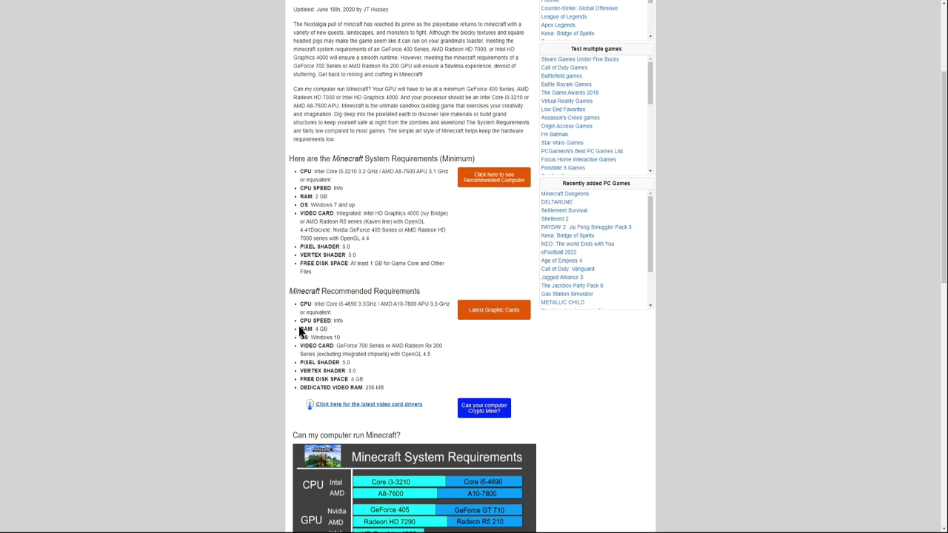
{"action": "left_click_drag", "start_coordinate": [300, 303], "coordinate": [301, 329]}
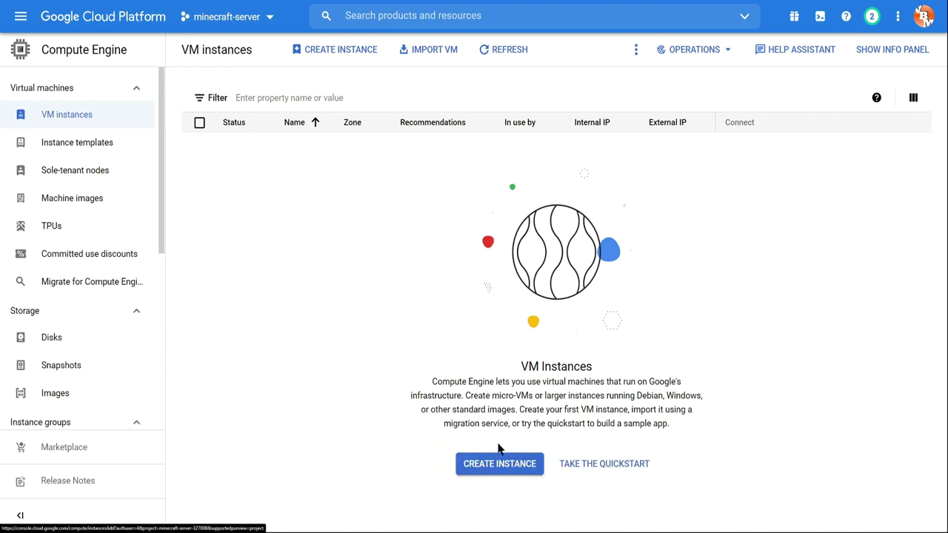
Start creating a new VM instance and name it minecraft-server.
{"action": "left_click", "coordinate": [504, 463]}
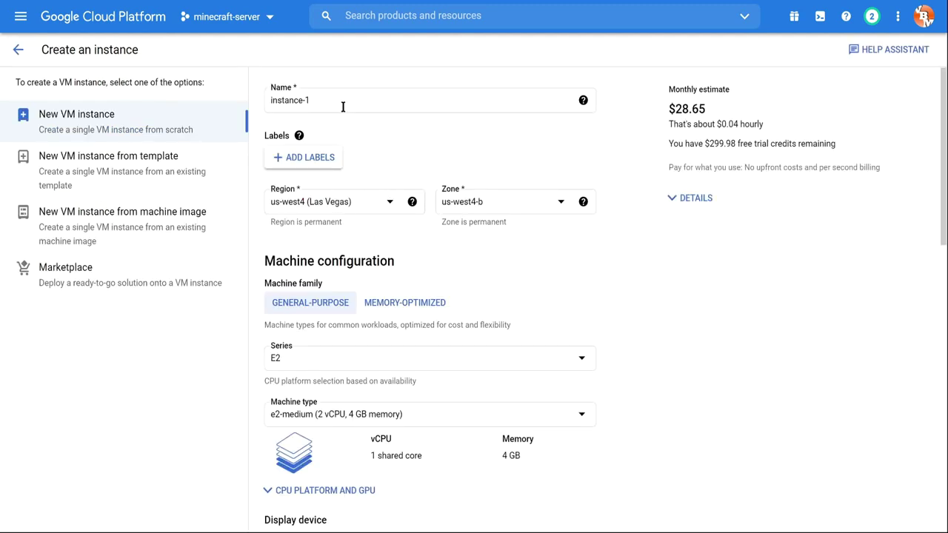
{"action": "left_click_drag", "start_coordinate": [343, 107], "coordinate": [236, 111]}
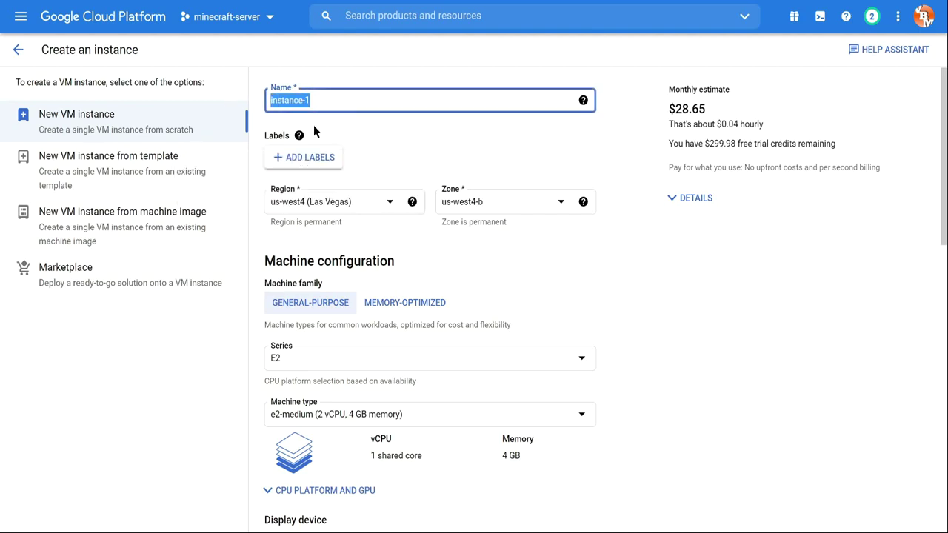
{"action": "type", "text": "minec"}
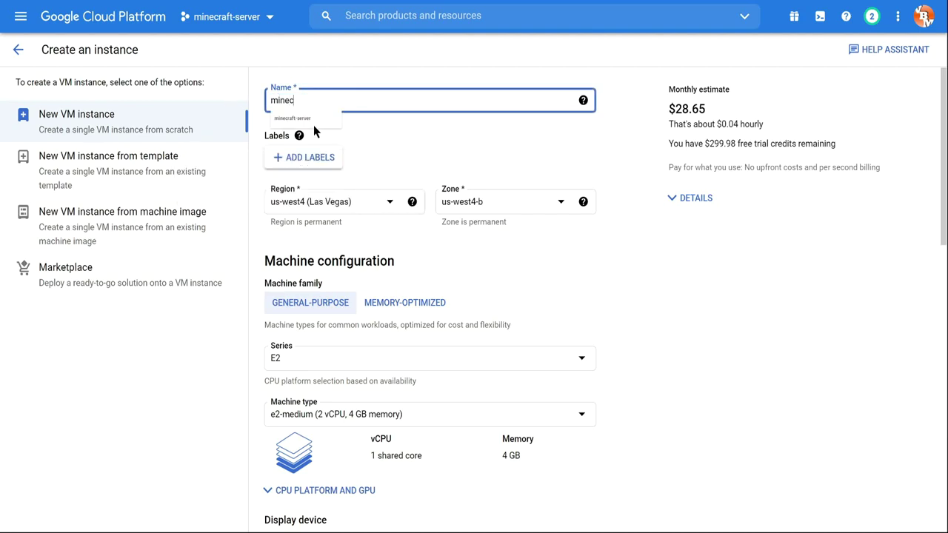
{"action": "type", "text": "ra"}
{"action": "left_click", "coordinate": [312, 118]}
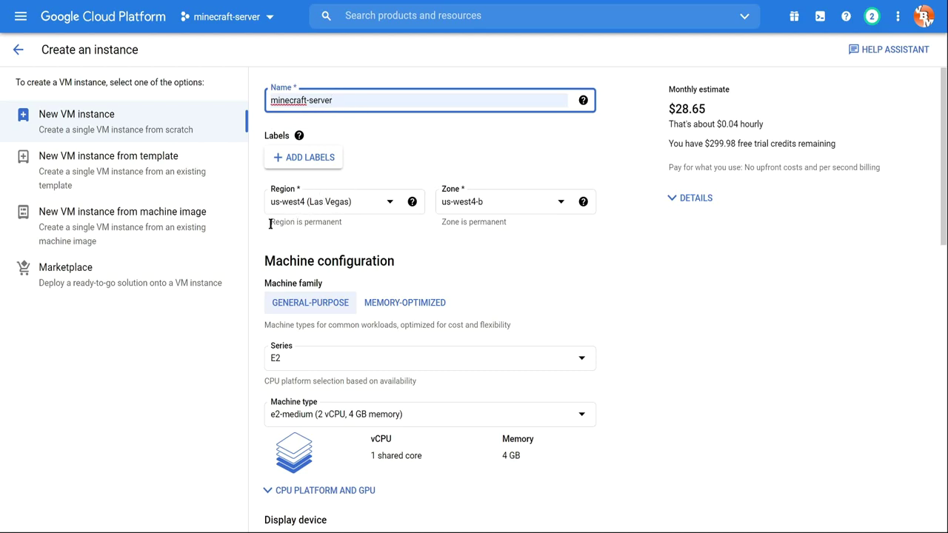
Check the Free Tier regions, then set the instance's region to us-west1 (Oregon) and its zone to us-west1-a.
{"action": "left_click_drag", "start_coordinate": [270, 228], "coordinate": [343, 226]}
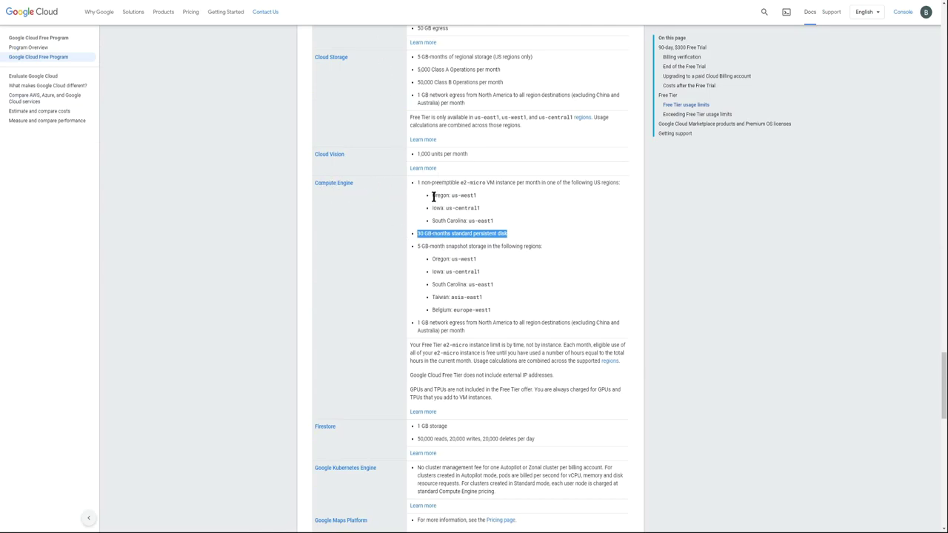
{"action": "left_click_drag", "start_coordinate": [433, 195], "coordinate": [493, 219]}
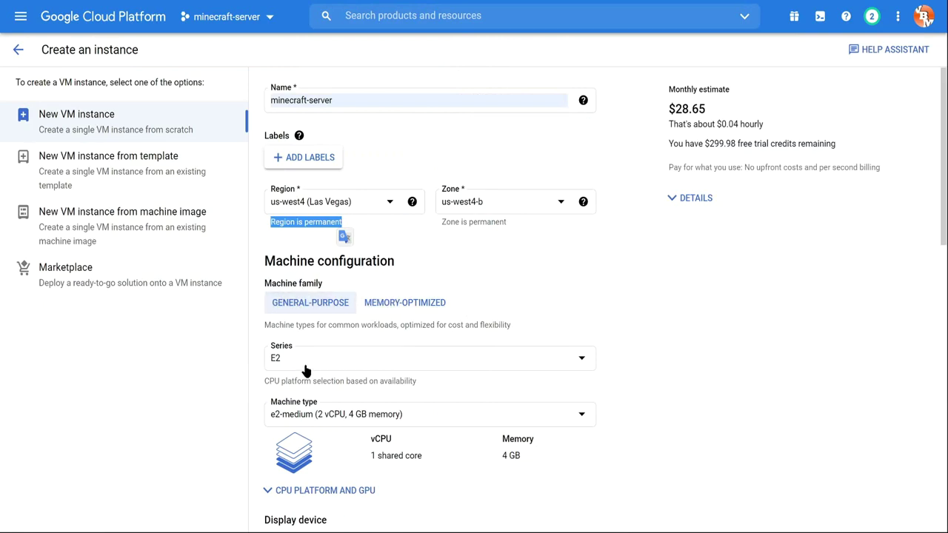
{"action": "left_click", "coordinate": [289, 208]}
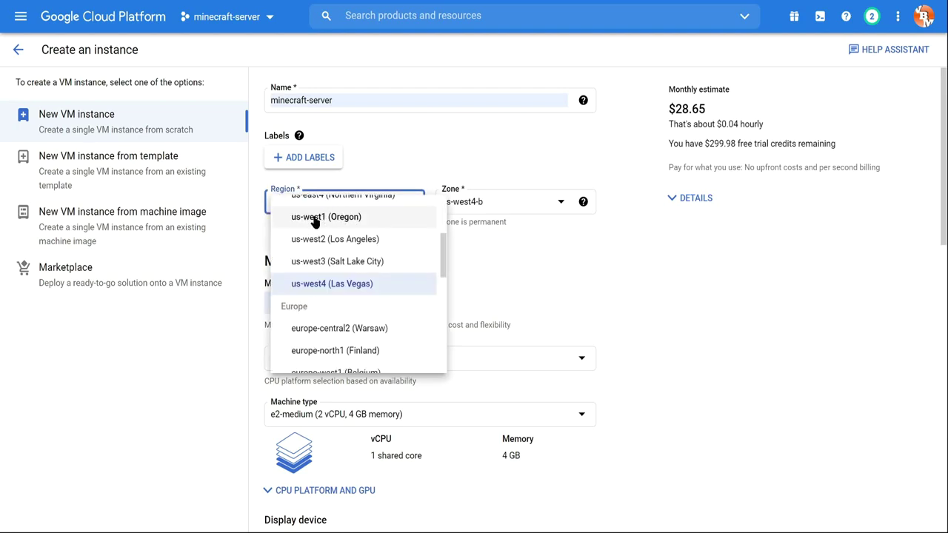
{"action": "left_click", "coordinate": [315, 219]}
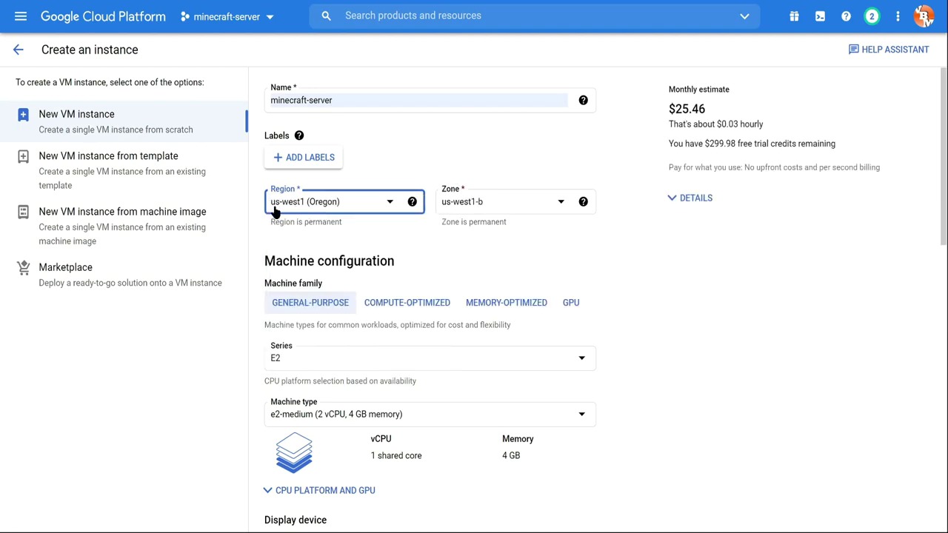
{"action": "left_click", "coordinate": [482, 204]}
{"action": "left_click", "coordinate": [473, 257]}
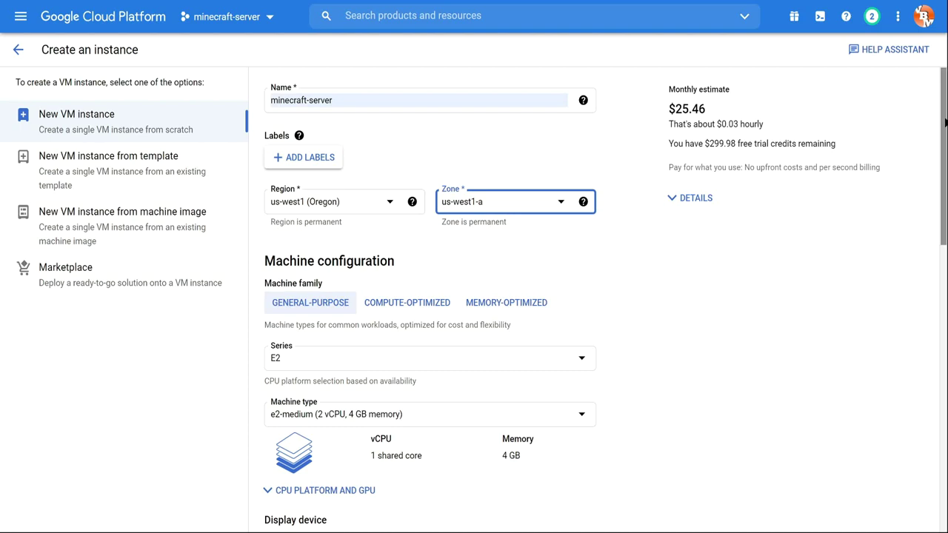
Check the remaining free trial credits and look through the machine types offered for the E2 series.
{"action": "scroll", "coordinate": [528, 245], "scroll_direction": "down", "scroll_amount": 1}
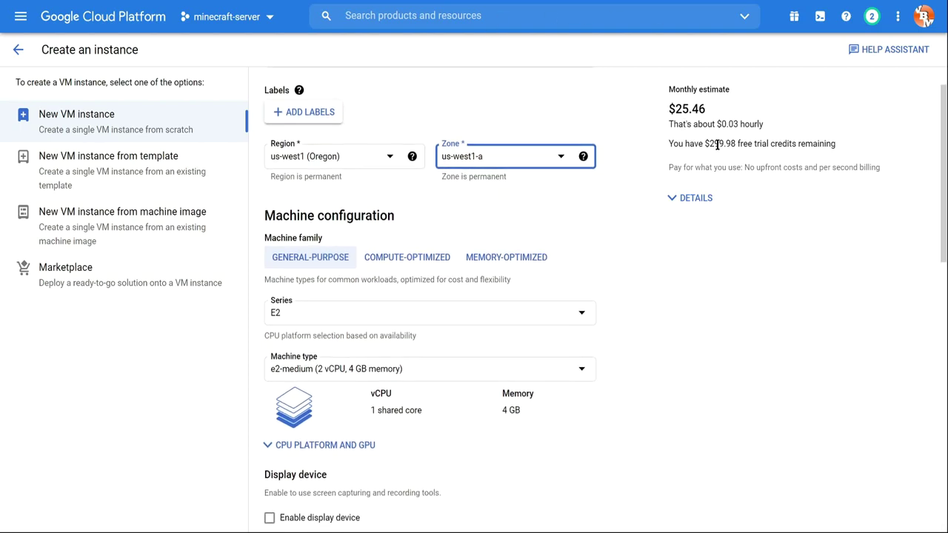
{"action": "left_click_drag", "start_coordinate": [710, 144], "coordinate": [737, 144]}
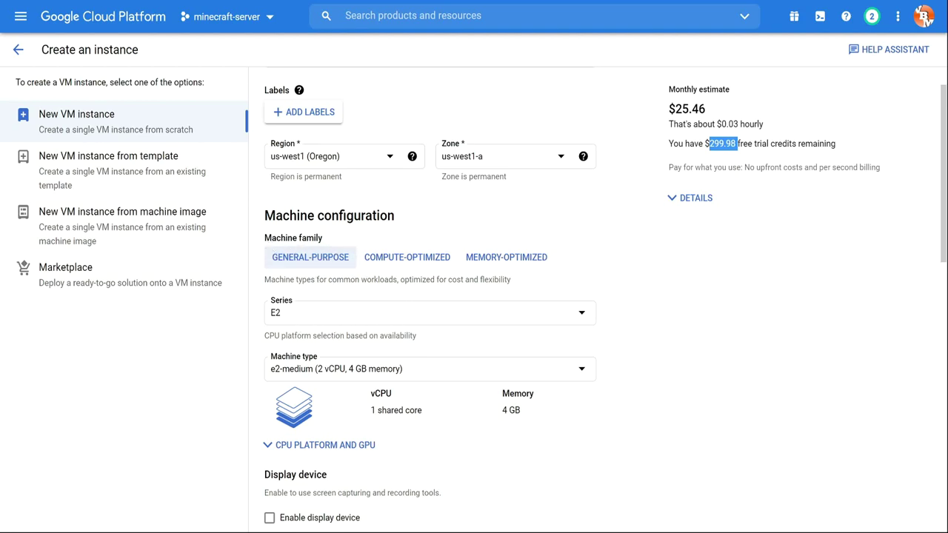
{"action": "scroll", "coordinate": [310, 150], "scroll_direction": "down", "scroll_amount": 2}
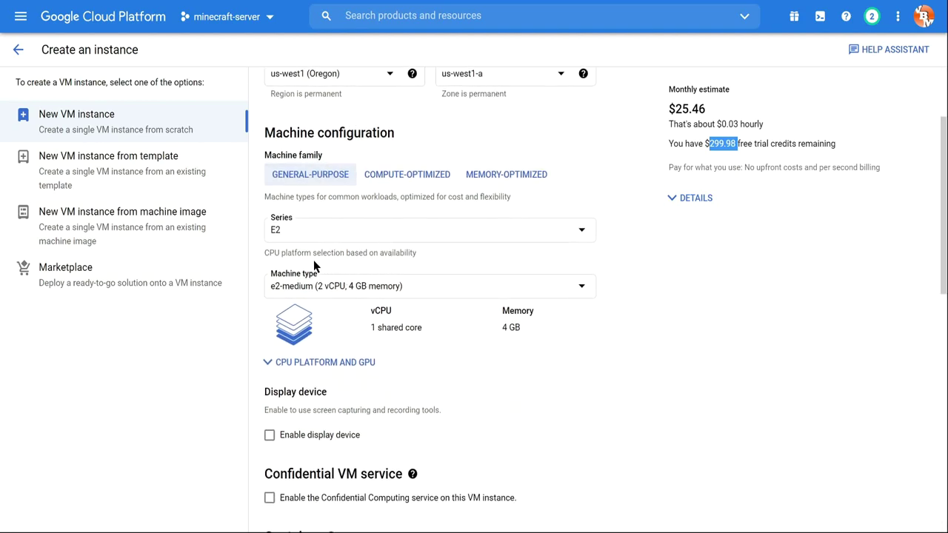
{"action": "left_click", "coordinate": [319, 286]}
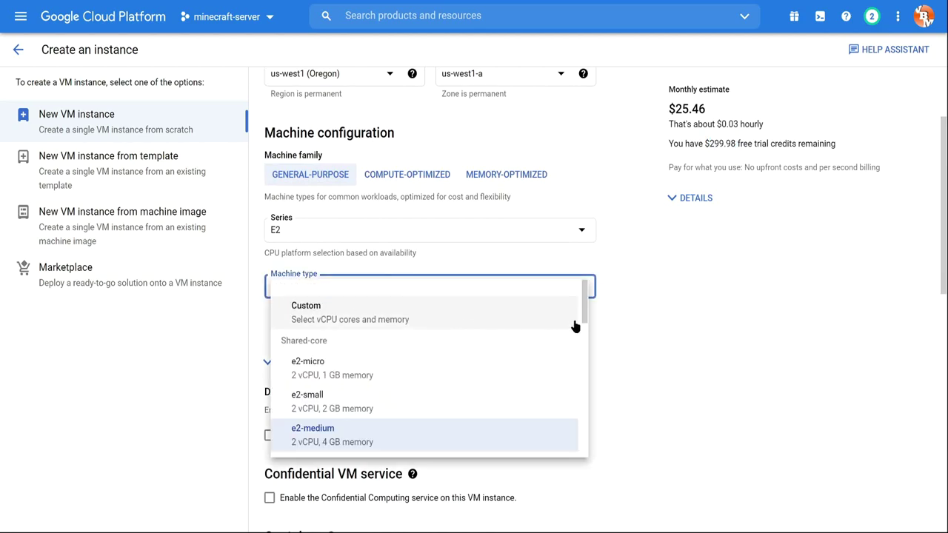
{"action": "scroll", "coordinate": [590, 323], "scroll_direction": "down", "scroll_amount": 2}
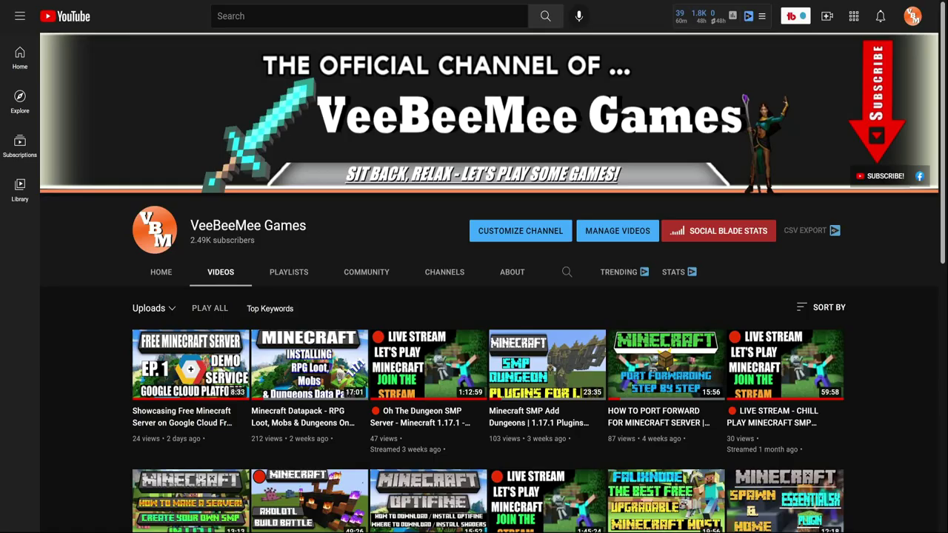
Switch to the VeeBeeMee Games YouTube channel and read the community post about Minecraft versions that run on 256–512 MB.
{"action": "mouse_move", "coordinate": [188, 374]}
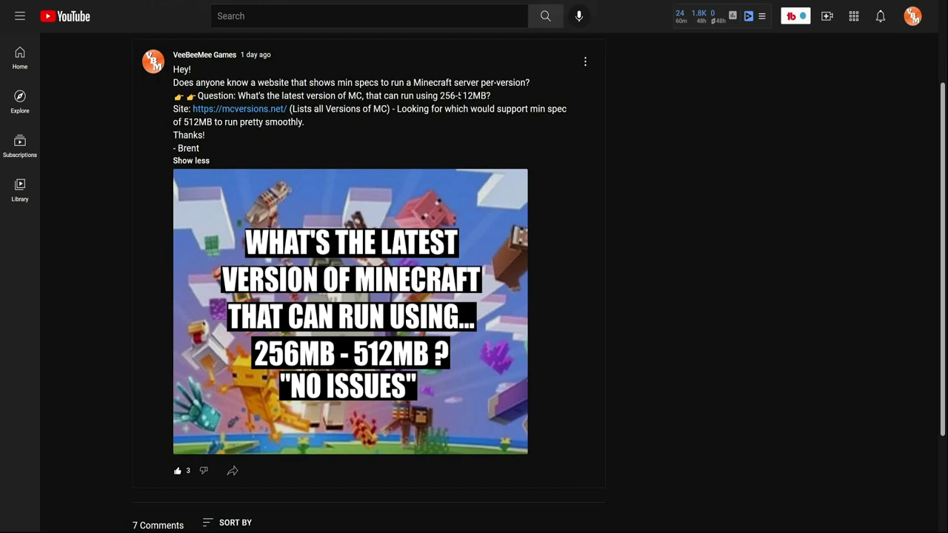
{"action": "left_click_drag", "start_coordinate": [441, 96], "coordinate": [474, 95]}
{"action": "scroll", "coordinate": [912, 118], "scroll_direction": "down", "scroll_amount": 2}
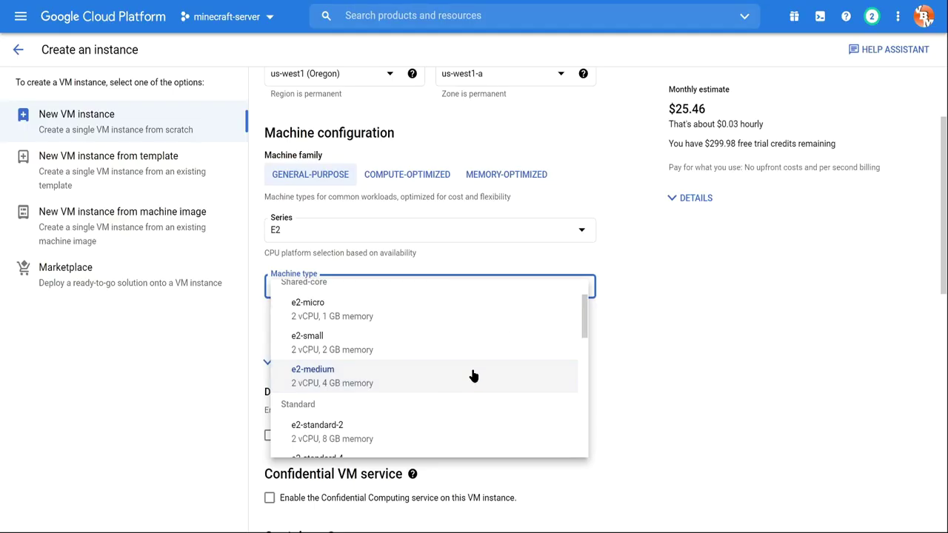
Set the machine type to e2-standard-4 (4 vCPU, 16 GB memory) and compare its monthly estimate with the remaining trial credits.
{"action": "left_click_drag", "start_coordinate": [584, 319], "coordinate": [589, 342]}
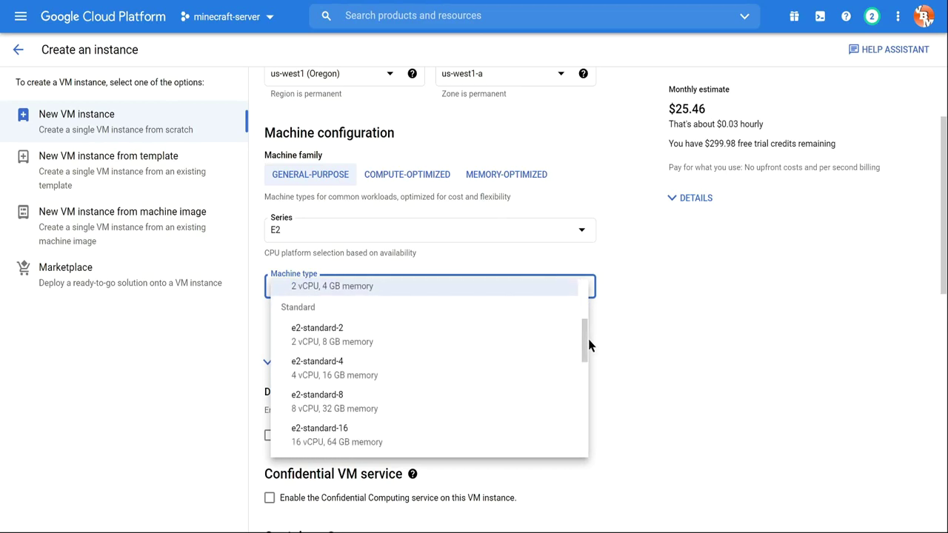
{"action": "left_click", "coordinate": [340, 373]}
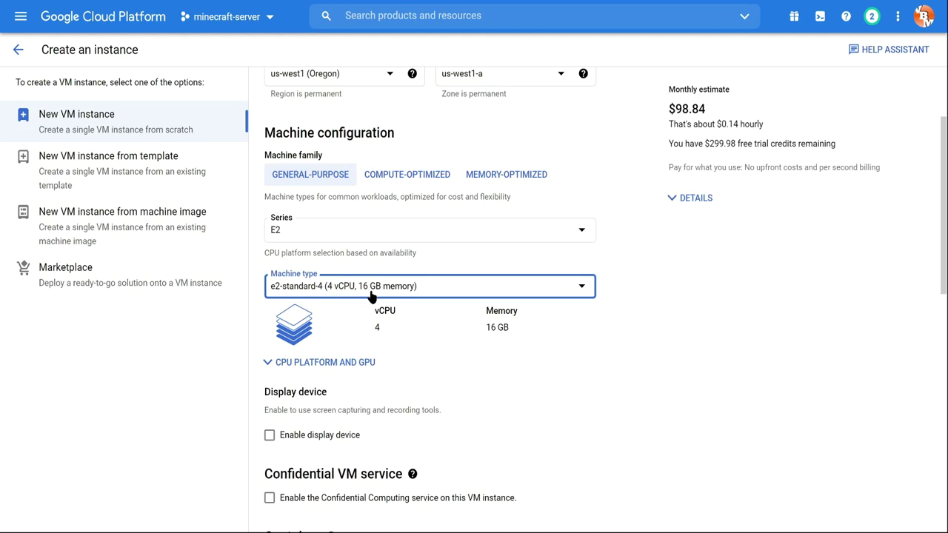
{"action": "left_click_drag", "start_coordinate": [674, 109], "coordinate": [707, 109]}
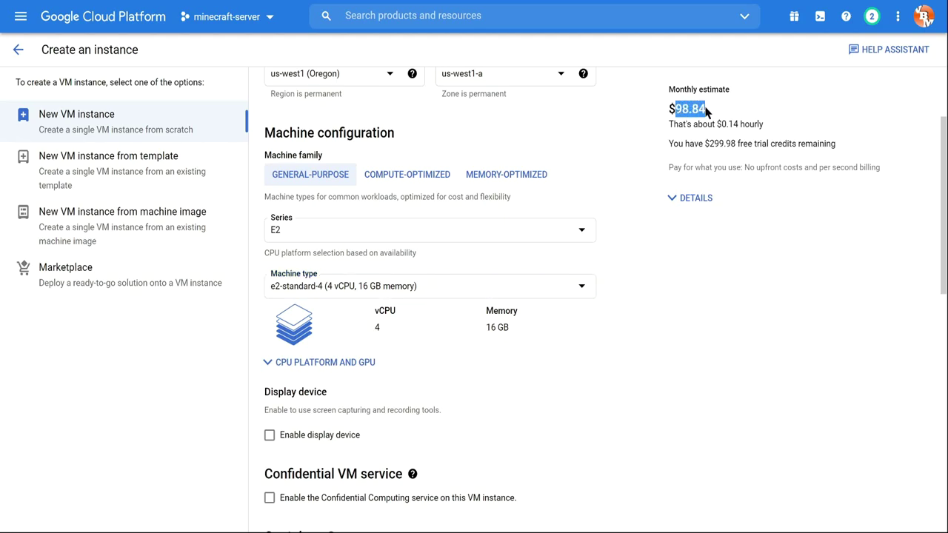
{"action": "left_click_drag", "start_coordinate": [708, 144], "coordinate": [736, 145]}
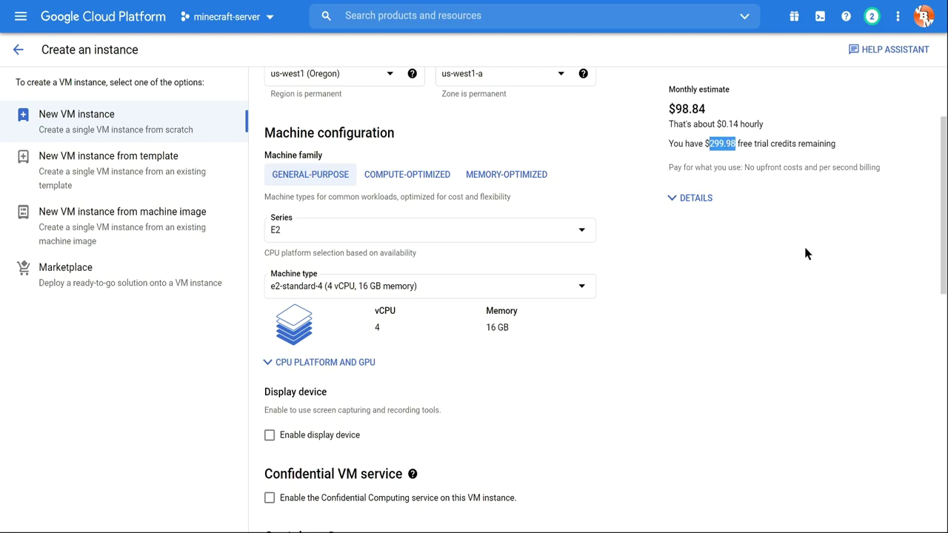
Set the instance's boot disk image to the Ubuntu operating system, version Ubuntu 20.04 LTS (amd64 focal).
{"action": "left_click", "coordinate": [412, 289]}
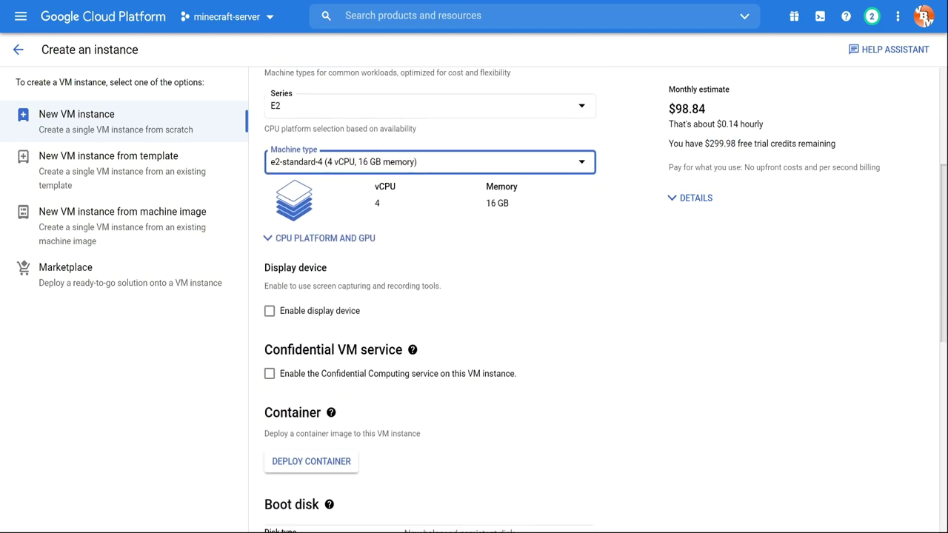
{"action": "scroll", "coordinate": [430, 296], "scroll_direction": "down", "scroll_amount": 2}
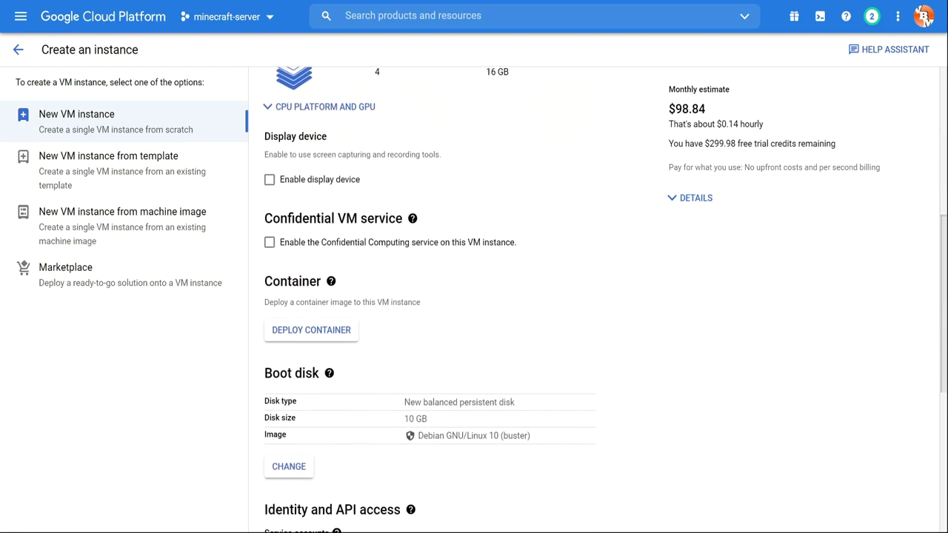
{"action": "scroll", "coordinate": [429, 297], "scroll_direction": "up", "scroll_amount": 2}
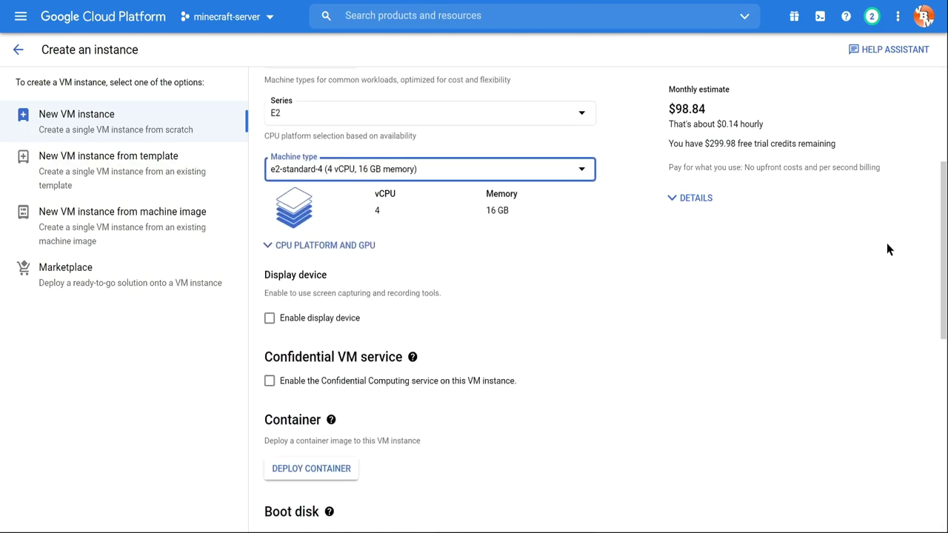
{"action": "left_click_drag", "start_coordinate": [941, 247], "coordinate": [942, 343]}
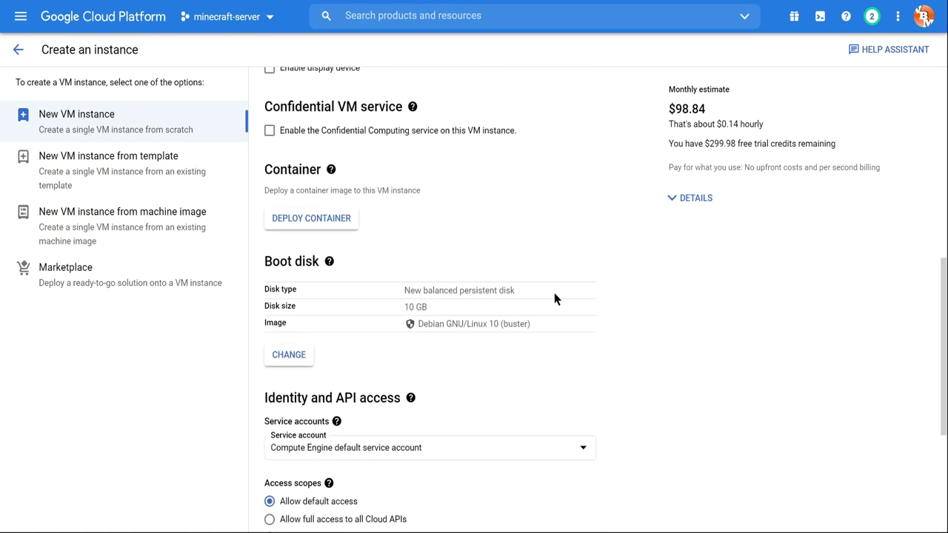
{"action": "left_click", "coordinate": [289, 354]}
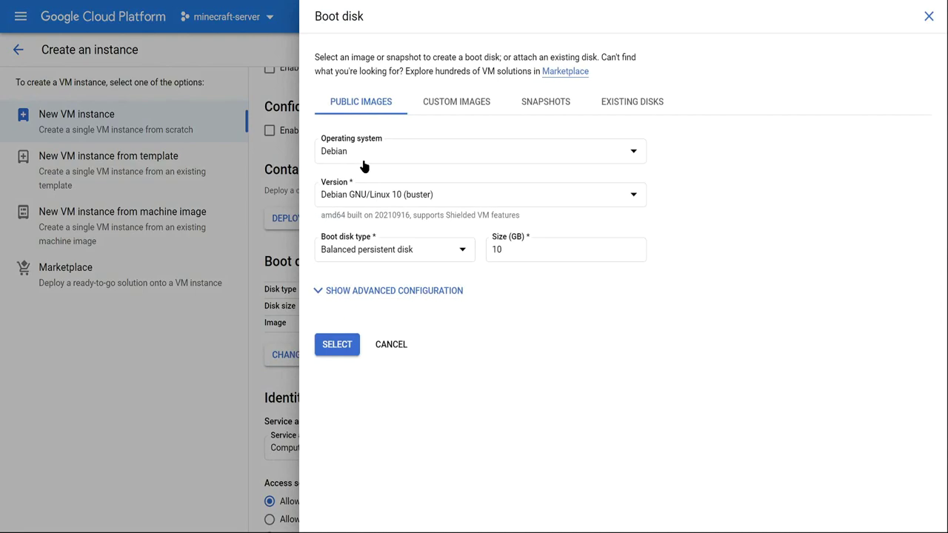
{"action": "left_click", "coordinate": [356, 156]}
{"action": "left_click_drag", "start_coordinate": [637, 218], "coordinate": [641, 296]}
{"action": "left_click", "coordinate": [345, 300]}
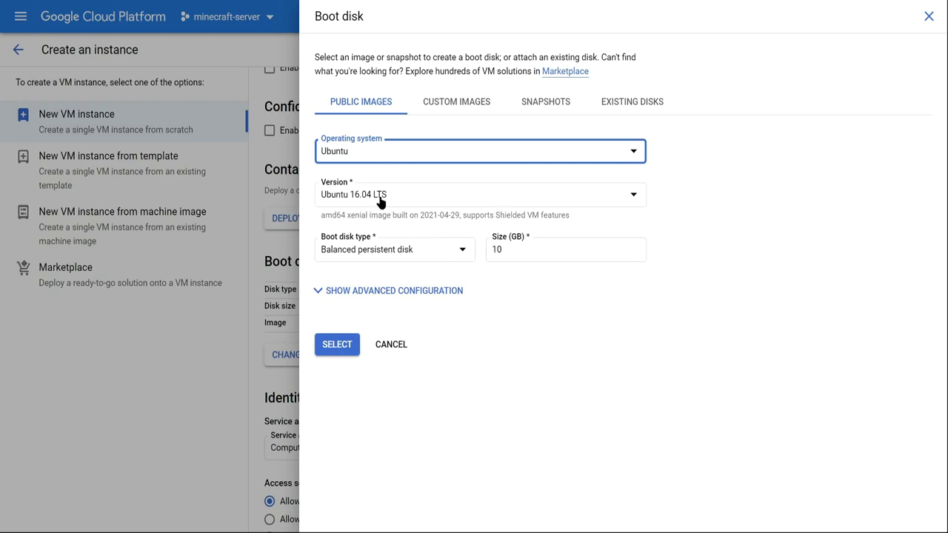
{"action": "left_click", "coordinate": [380, 198]}
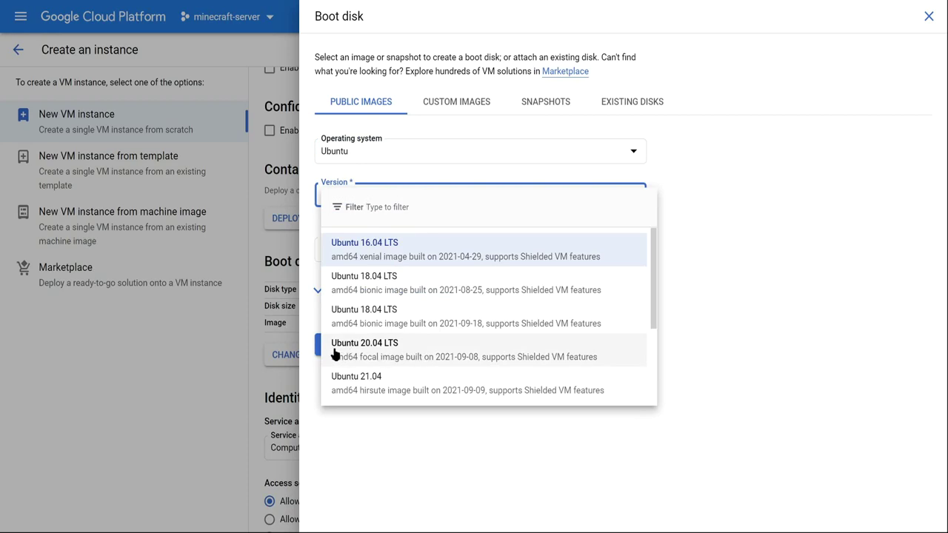
{"action": "left_click", "coordinate": [391, 352]}
Set the boot disk to a 30 GB standard persistent disk, check it against the Free Tier disk allowance, and apply the boot disk settings.
{"action": "left_click", "coordinate": [381, 256]}
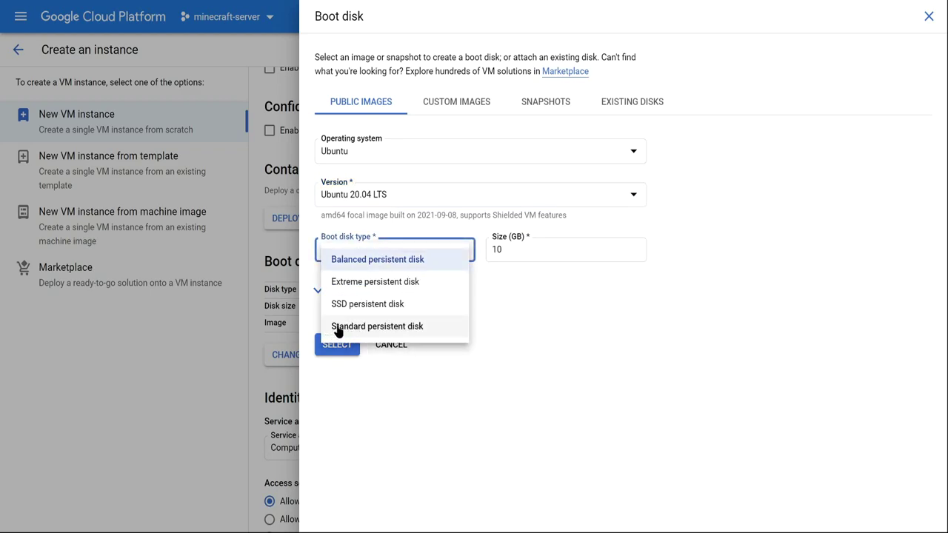
{"action": "left_click", "coordinate": [372, 331]}
{"action": "left_click", "coordinate": [516, 253]}
{"action": "double_click", "coordinate": [516, 254]}
{"action": "type", "text": "30"}
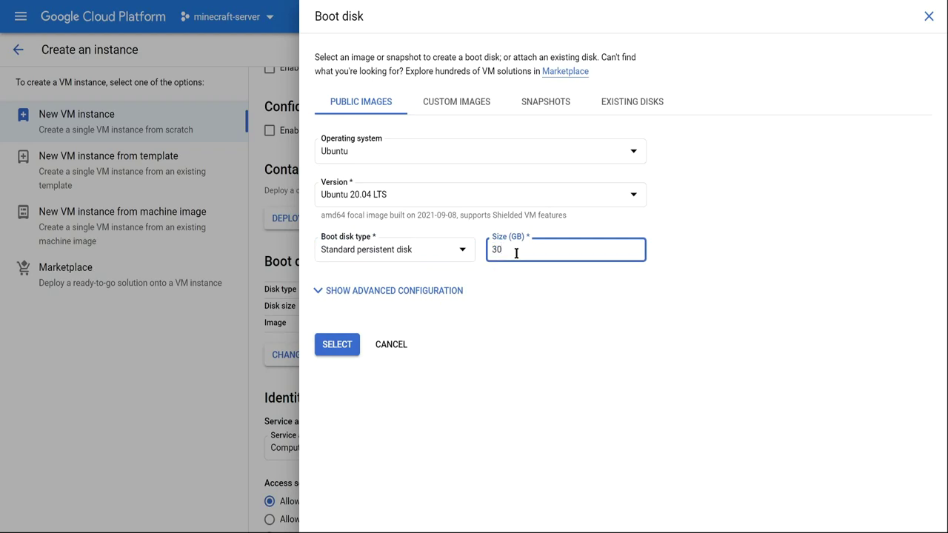
{"action": "left_click", "coordinate": [318, 342]}
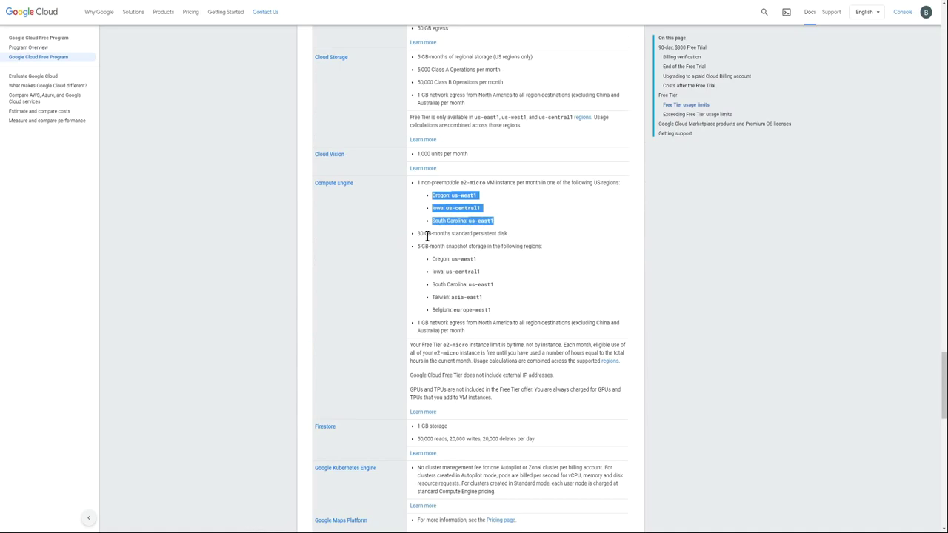
{"action": "left_click_drag", "start_coordinate": [418, 235], "coordinate": [511, 236]}
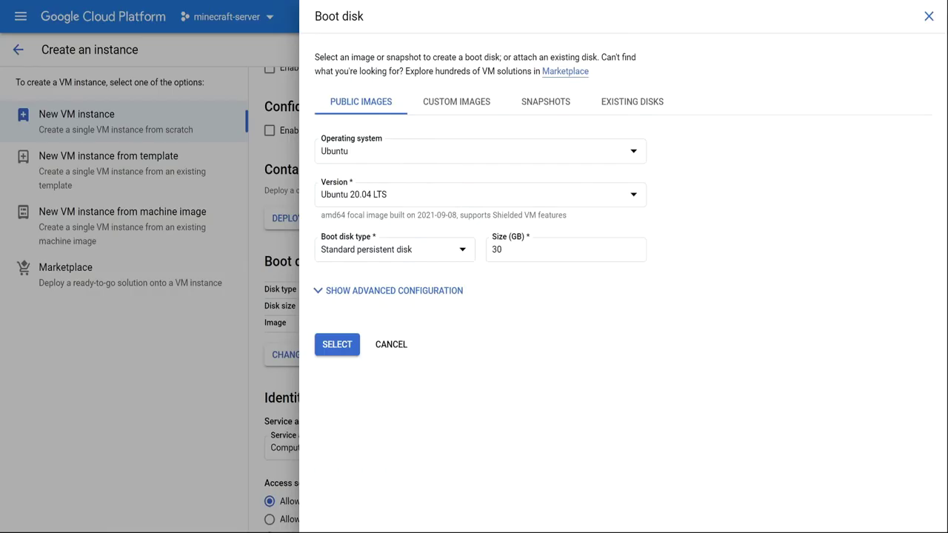
{"action": "left_click", "coordinate": [334, 349]}
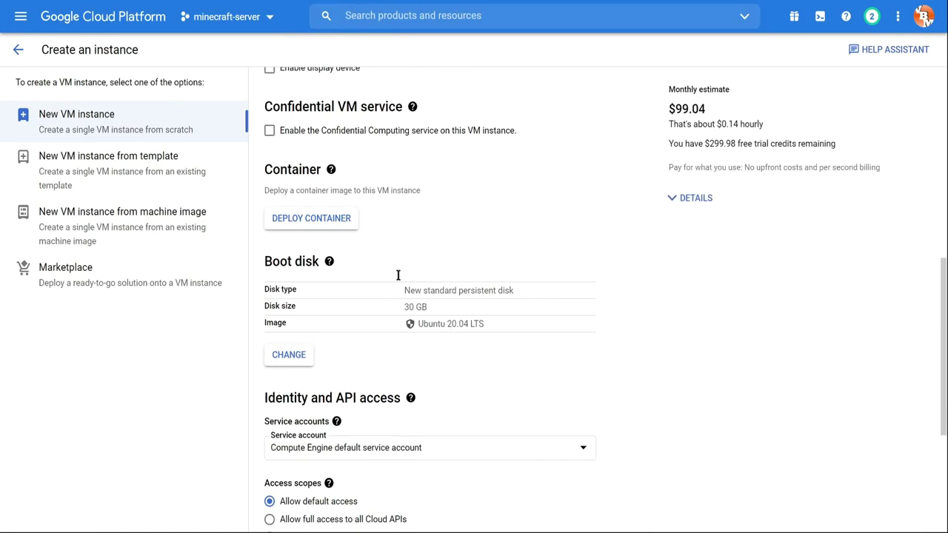
Review the instance's settings, from name, region and machine type through boot disk and access scopes.
{"action": "scroll", "coordinate": [298, 94], "scroll_direction": "up", "scroll_amount": 4}
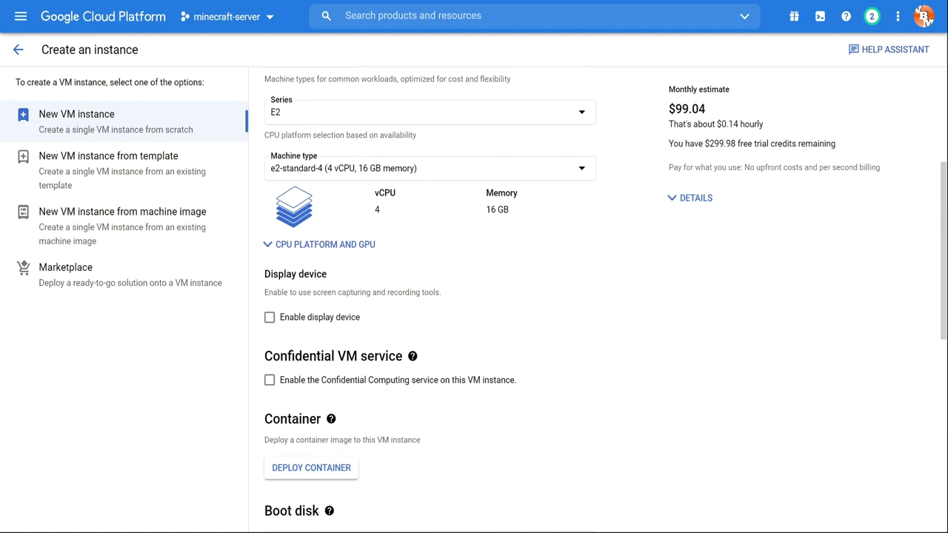
{"action": "scroll", "coordinate": [430, 296], "scroll_direction": "down", "scroll_amount": 3}
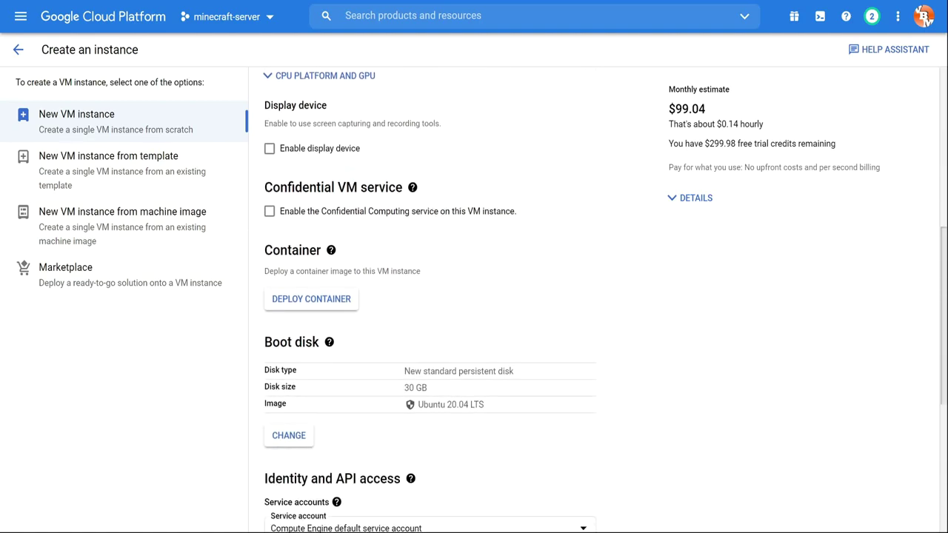
{"action": "scroll", "coordinate": [353, 252], "scroll_direction": "down", "scroll_amount": 2}
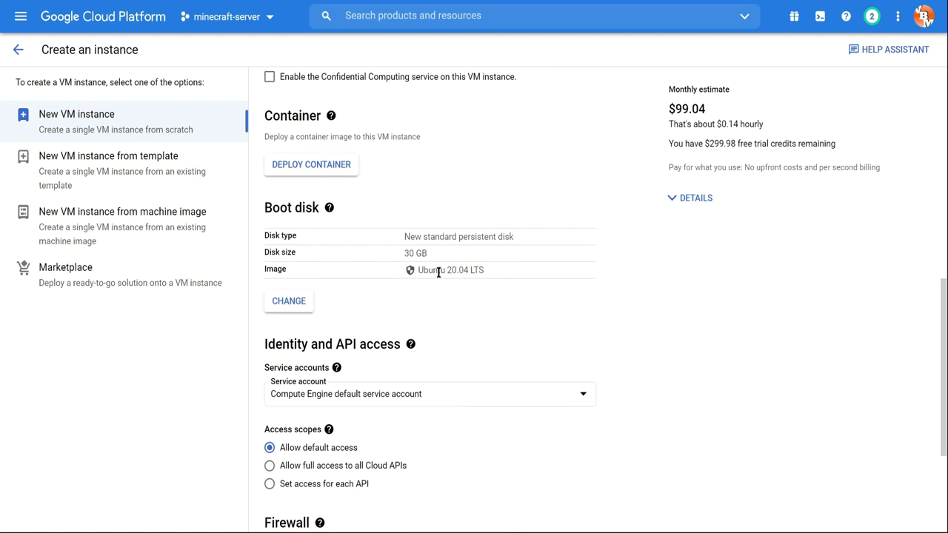
{"action": "scroll", "coordinate": [474, 296], "scroll_direction": "up", "scroll_amount": 10}
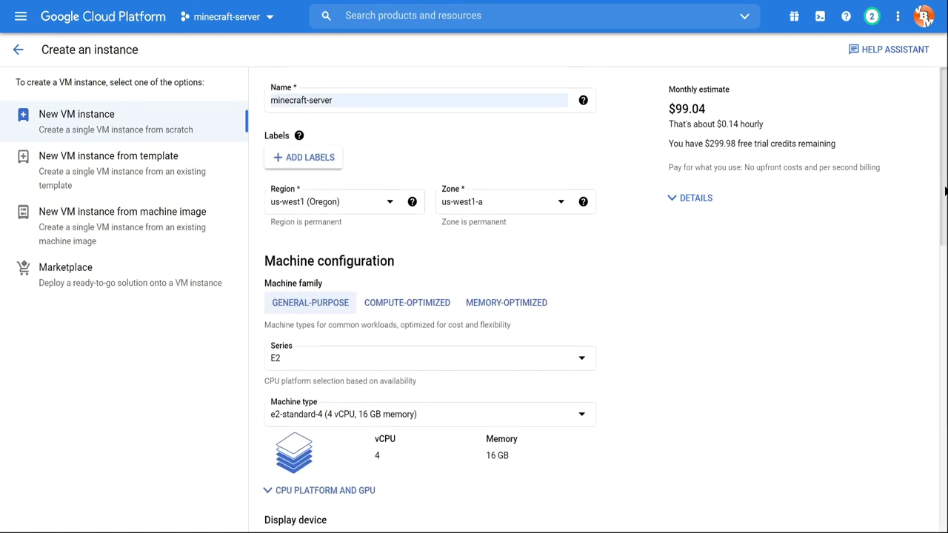
{"action": "scroll", "coordinate": [302, 200], "scroll_direction": "down", "scroll_amount": 2}
{"action": "scroll", "coordinate": [429, 296], "scroll_direction": "down", "scroll_amount": 3}
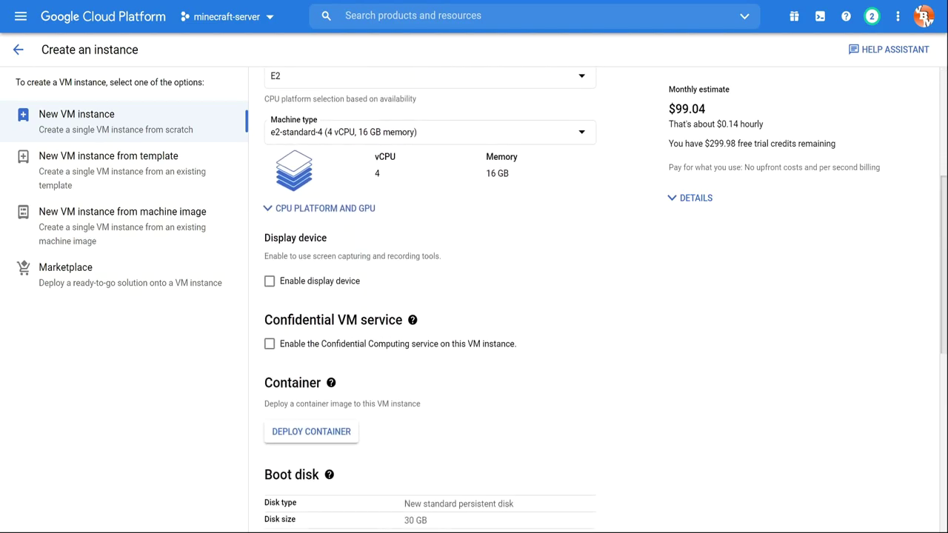
{"action": "scroll", "coordinate": [474, 296], "scroll_direction": "down", "scroll_amount": 6}
{"action": "scroll", "coordinate": [739, 381], "scroll_direction": "down", "scroll_amount": 3}
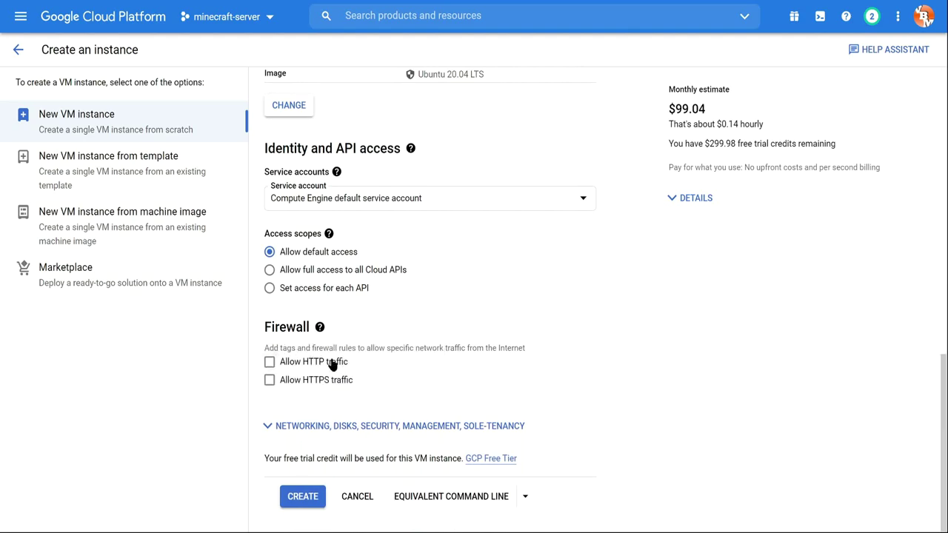
Allow HTTP and HTTPS traffic through the instance's firewall and add the network tag minecraft in its networking options.
{"action": "left_click", "coordinate": [269, 363]}
{"action": "mouse_move", "coordinate": [319, 327]}
{"action": "left_click", "coordinate": [391, 427]}
{"action": "scroll", "coordinate": [409, 384], "scroll_direction": "down", "scroll_amount": 2}
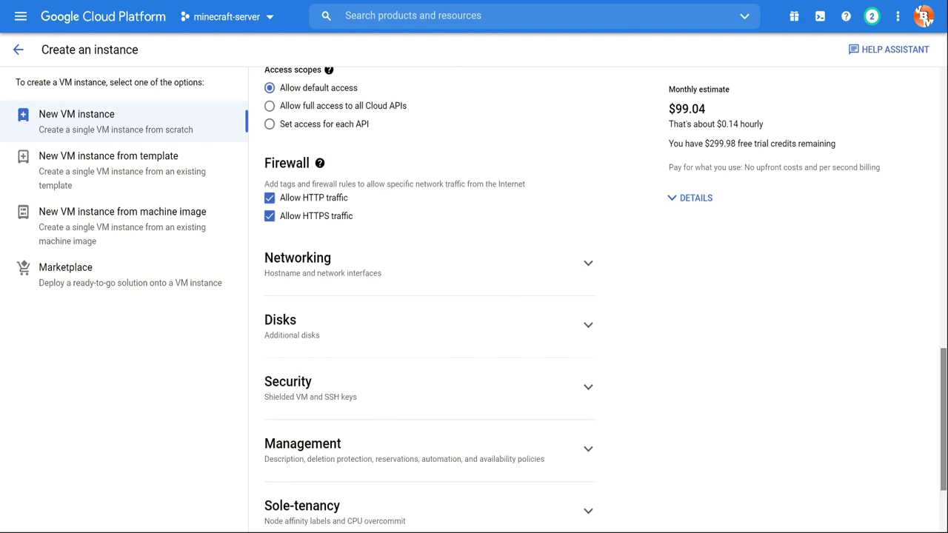
{"action": "left_click", "coordinate": [320, 271]}
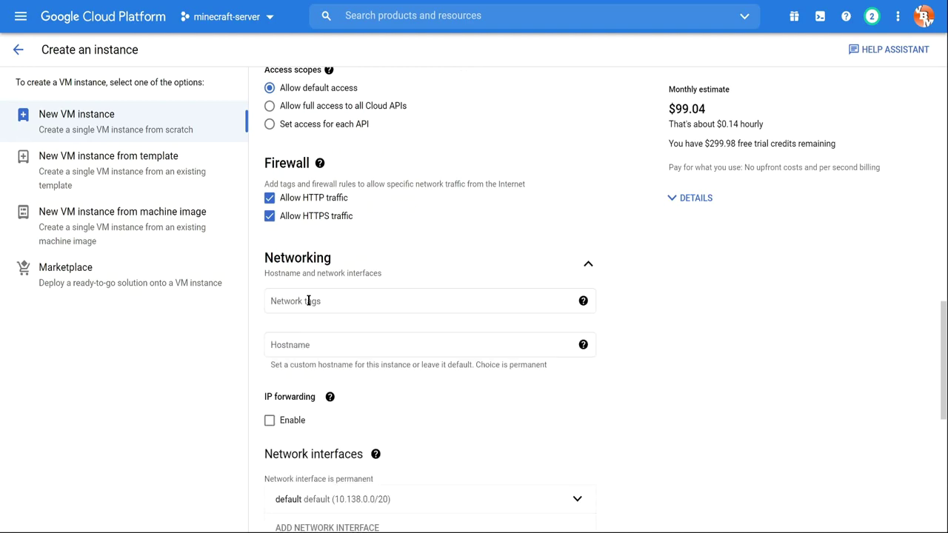
{"action": "left_click", "coordinate": [309, 301]}
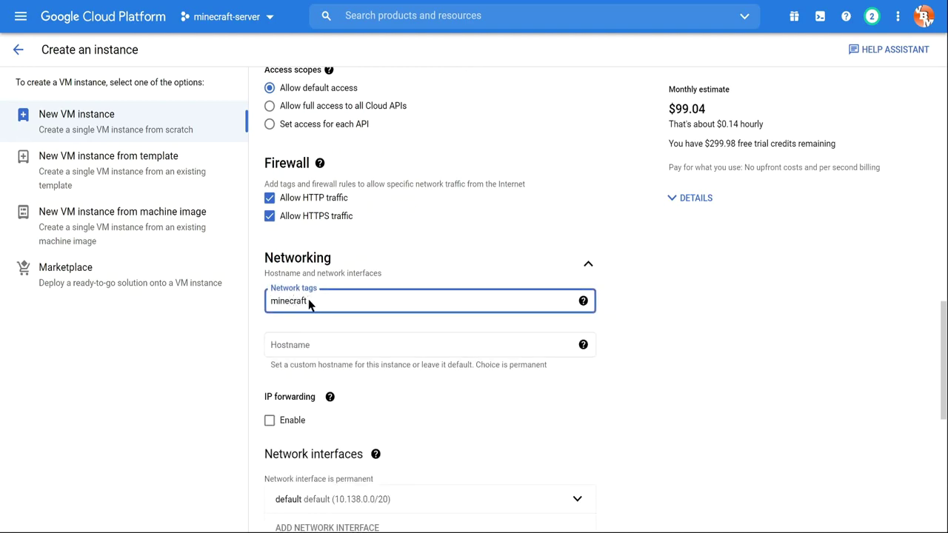
{"action": "type", "text": "minecraft"}
{"action": "key", "text": "Return"}
Create the VM instance with the chosen configuration.
{"action": "scroll", "coordinate": [941, 355], "scroll_direction": "down", "scroll_amount": 5}
{"action": "scroll", "coordinate": [930, 491], "scroll_direction": "down", "scroll_amount": 2}
{"action": "left_click", "coordinate": [302, 498]}
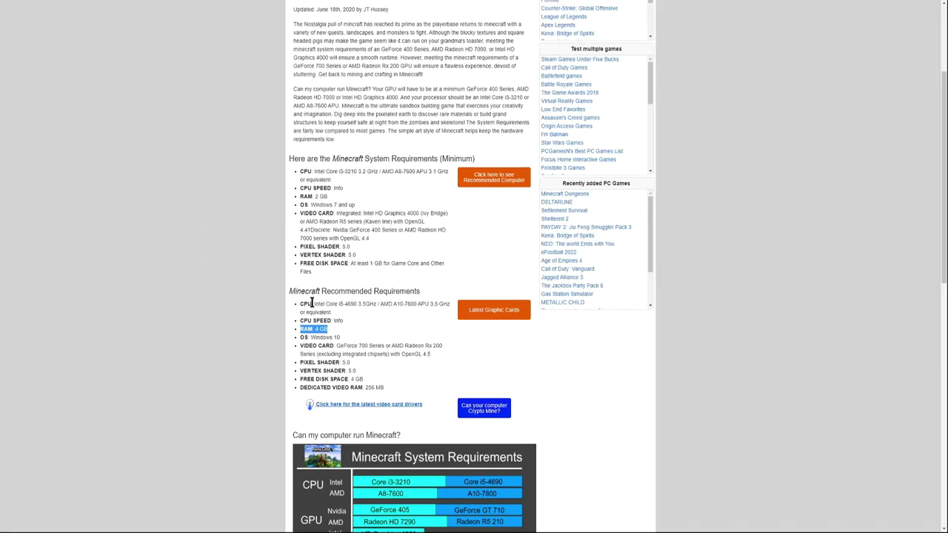
Switch to the Minecraft system requirements page and examine the recommended CPU and RAM.
{"action": "left_click_drag", "start_coordinate": [312, 303], "coordinate": [413, 314]}
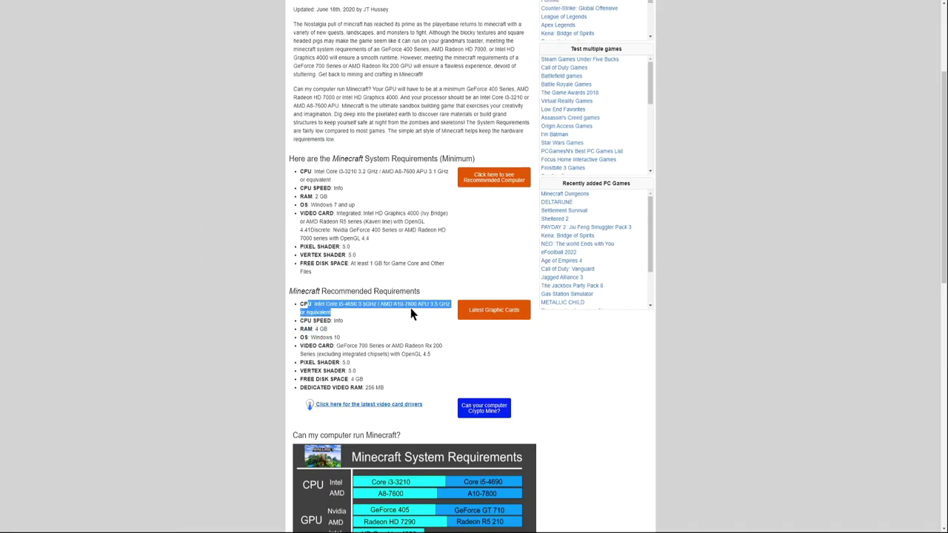
{"action": "left_click", "coordinate": [300, 328]}
{"action": "left_click_drag", "start_coordinate": [300, 328], "coordinate": [326, 330]}
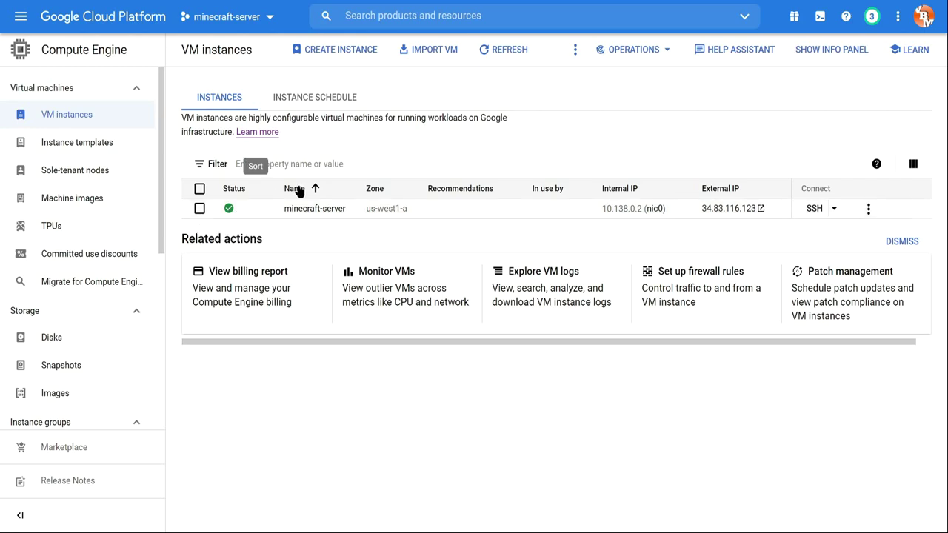
Open an SSH session to the minecraft-server instance, then enlarge and reposition its window over the console.
{"action": "left_click", "coordinate": [814, 208]}
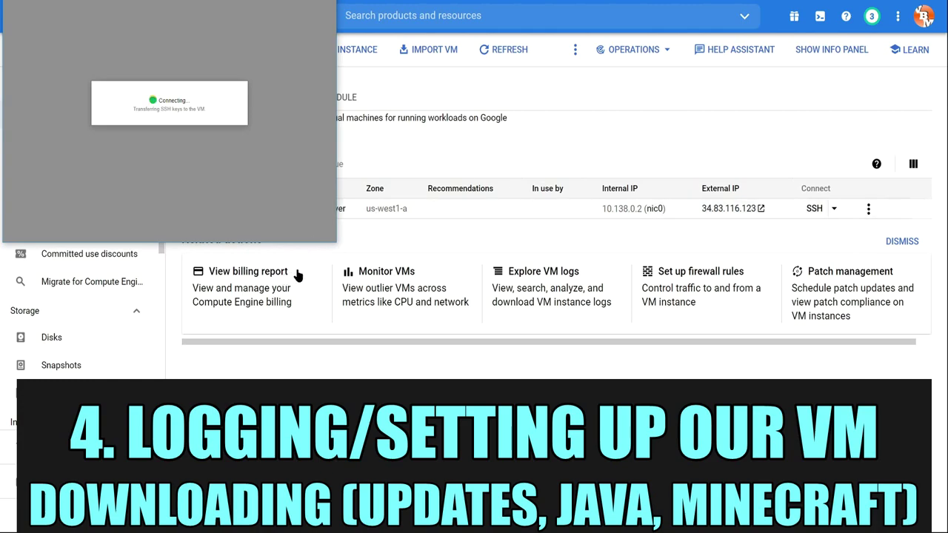
{"action": "left_click_drag", "start_coordinate": [334, 242], "coordinate": [680, 461]}
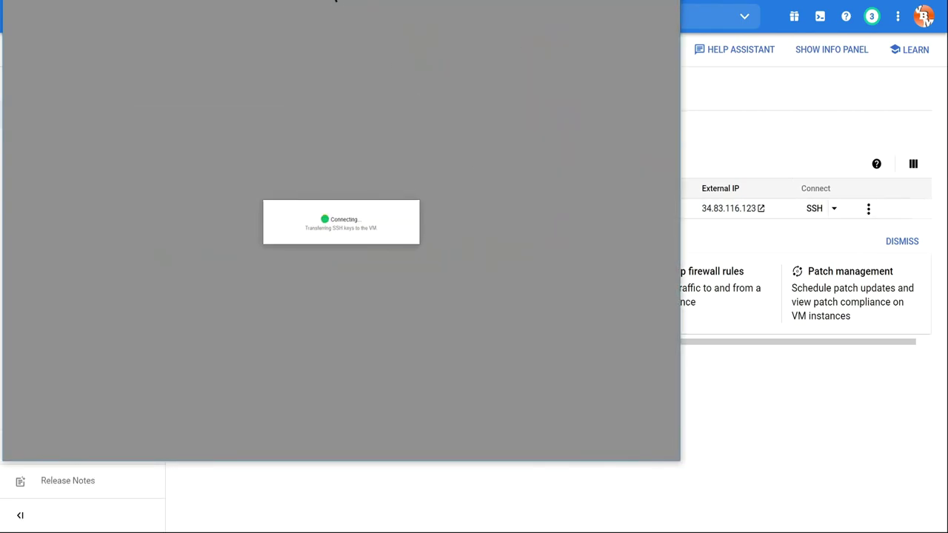
{"action": "left_click_drag", "start_coordinate": [402, 119], "coordinate": [518, 162]}
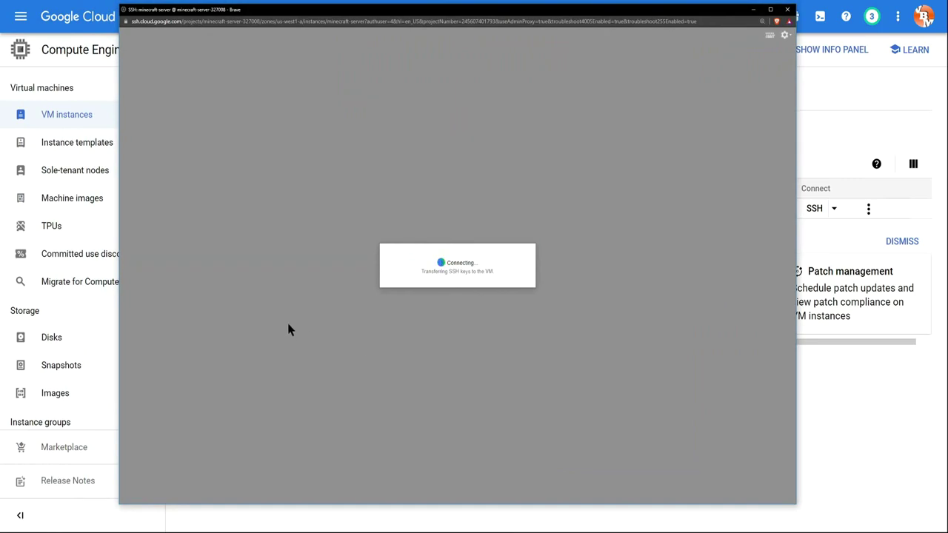
Return to the VM instances page, open the firewall rules setup, and look over the existing rules.
{"action": "left_click", "coordinate": [850, 419]}
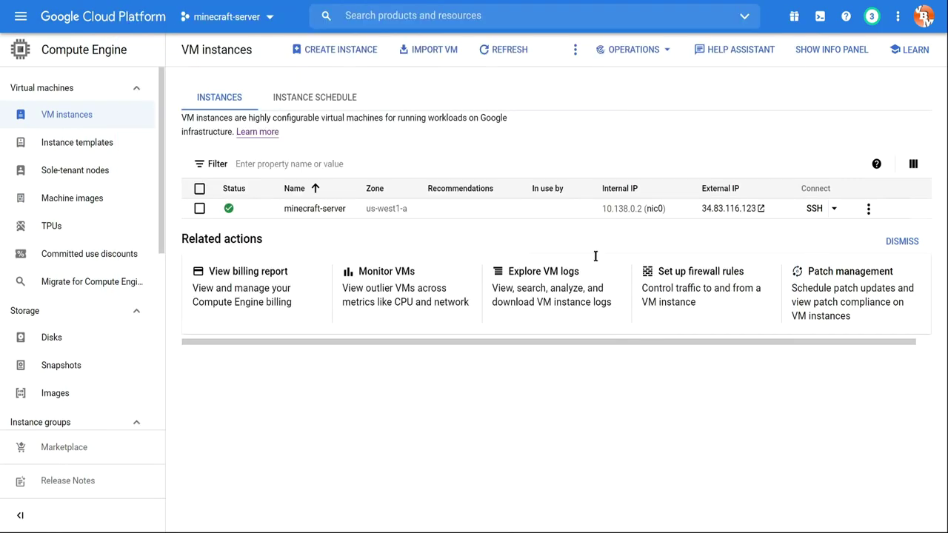
{"action": "left_click", "coordinate": [699, 279]}
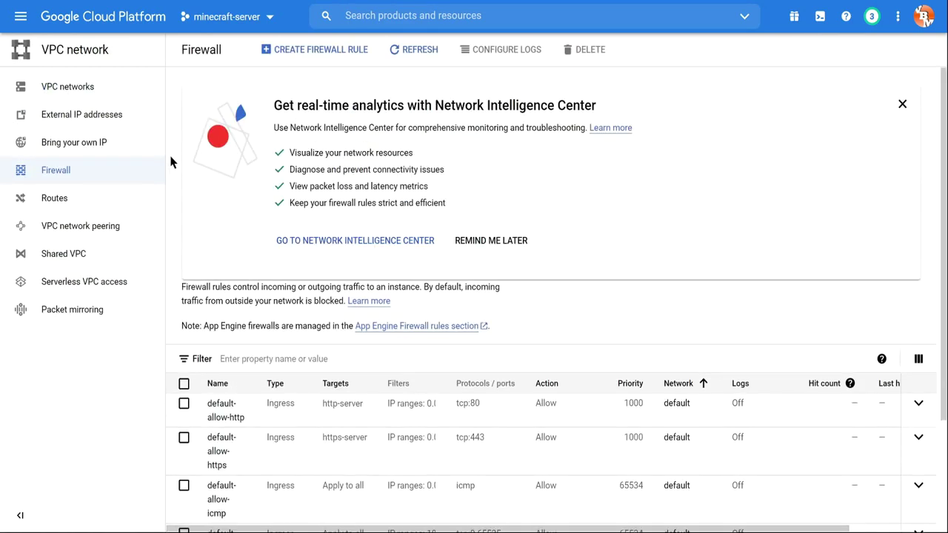
{"action": "scroll", "coordinate": [945, 148], "scroll_direction": "down", "scroll_amount": 2}
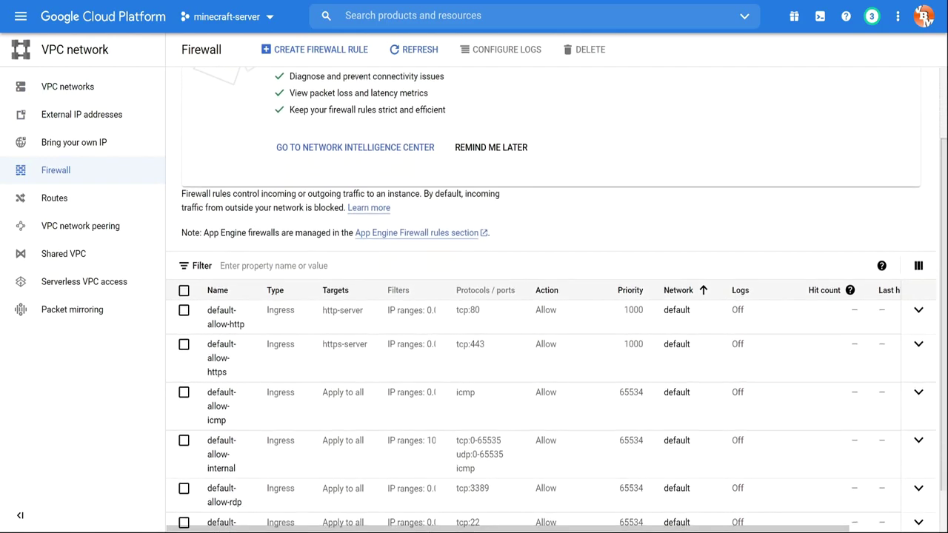
{"action": "scroll", "coordinate": [945, 148], "scroll_direction": "up", "scroll_amount": 2}
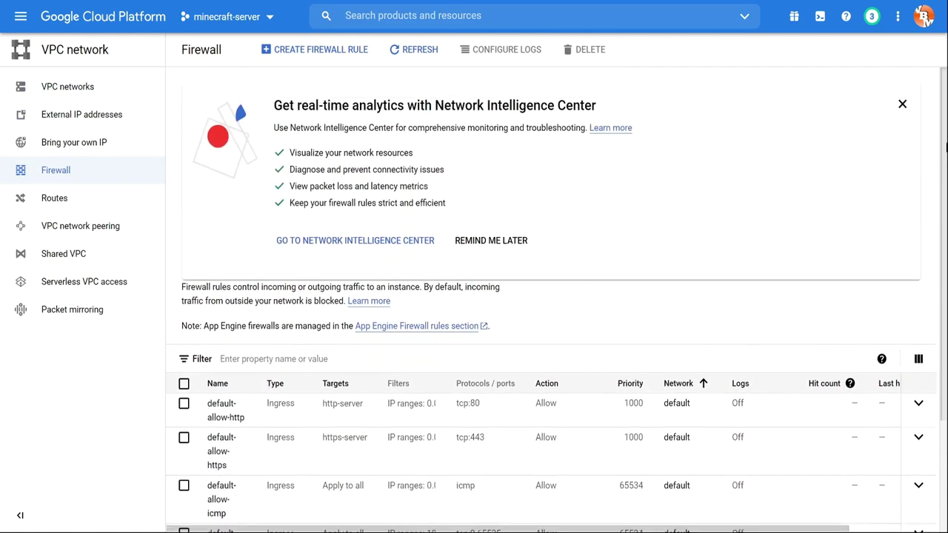
Start a new firewall rule named minecraft-rule and give it the target tag minecraft.
{"action": "left_click", "coordinate": [299, 52]}
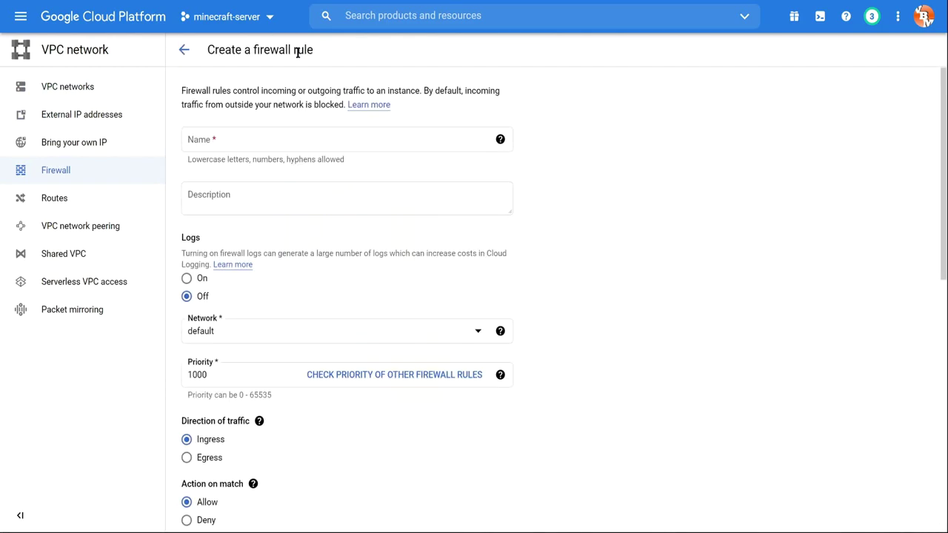
{"action": "left_click", "coordinate": [235, 139]}
{"action": "type", "text": "minecraft-rule"}
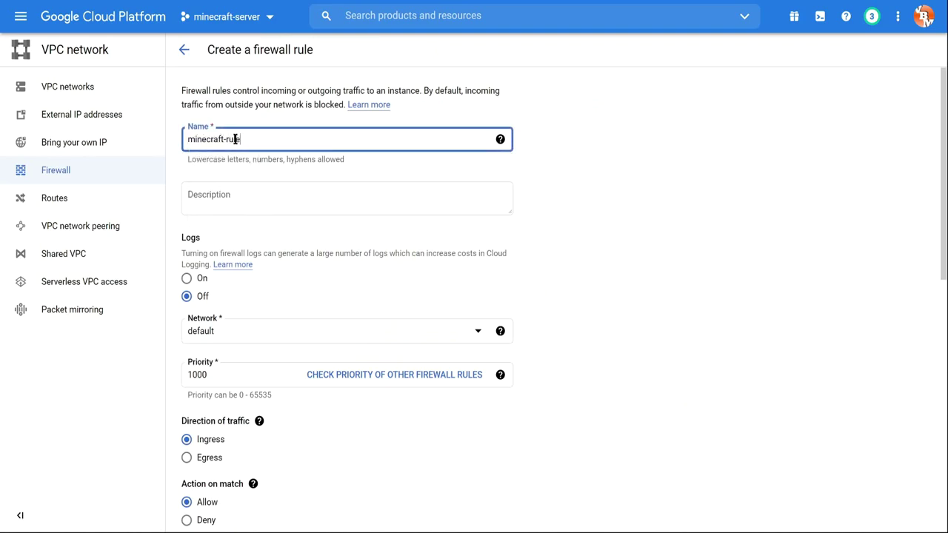
{"action": "scroll", "coordinate": [555, 296], "scroll_direction": "down", "scroll_amount": 2}
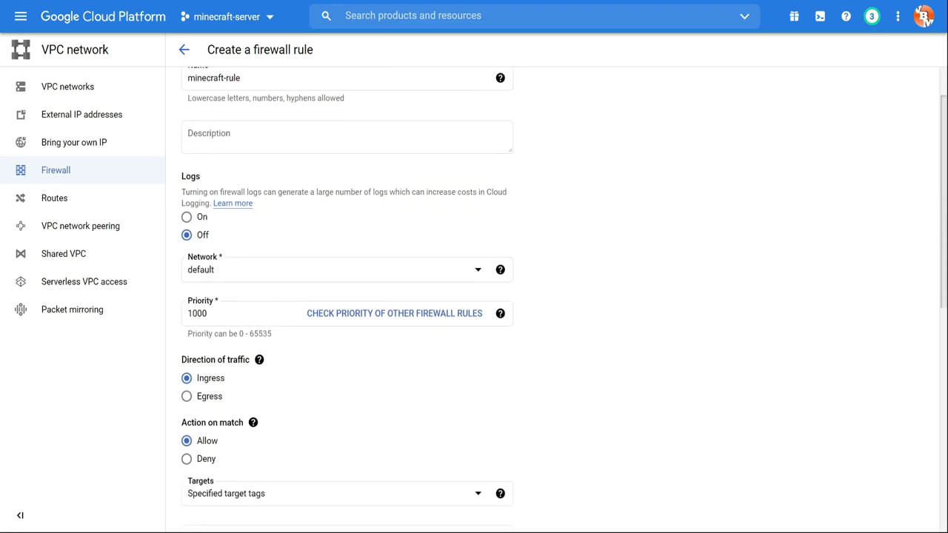
{"action": "scroll", "coordinate": [220, 291], "scroll_direction": "down", "scroll_amount": 2}
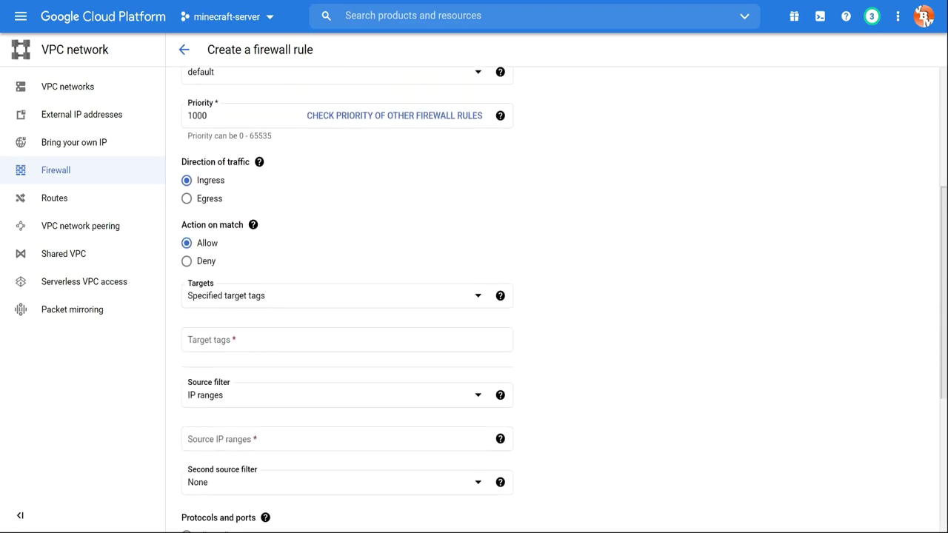
{"action": "left_click", "coordinate": [219, 335]}
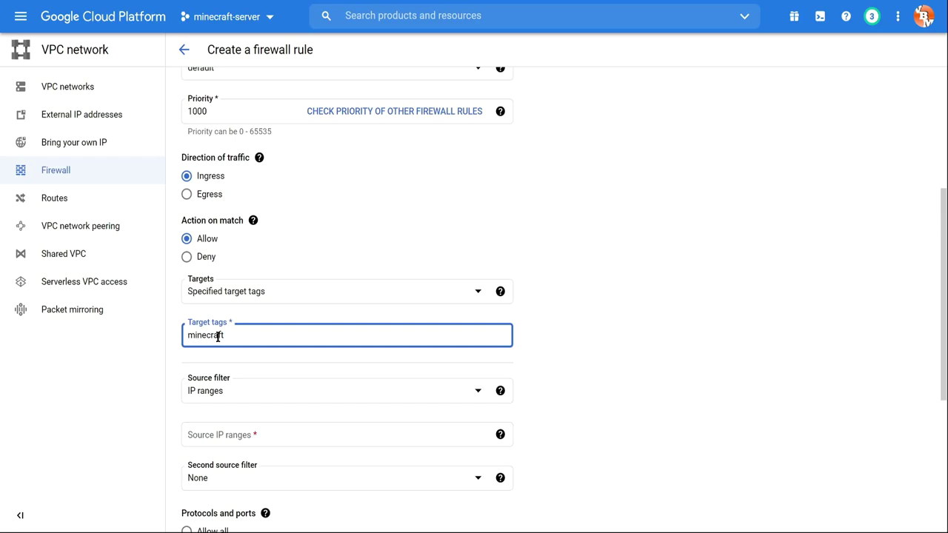
{"action": "key", "text": "Return"}
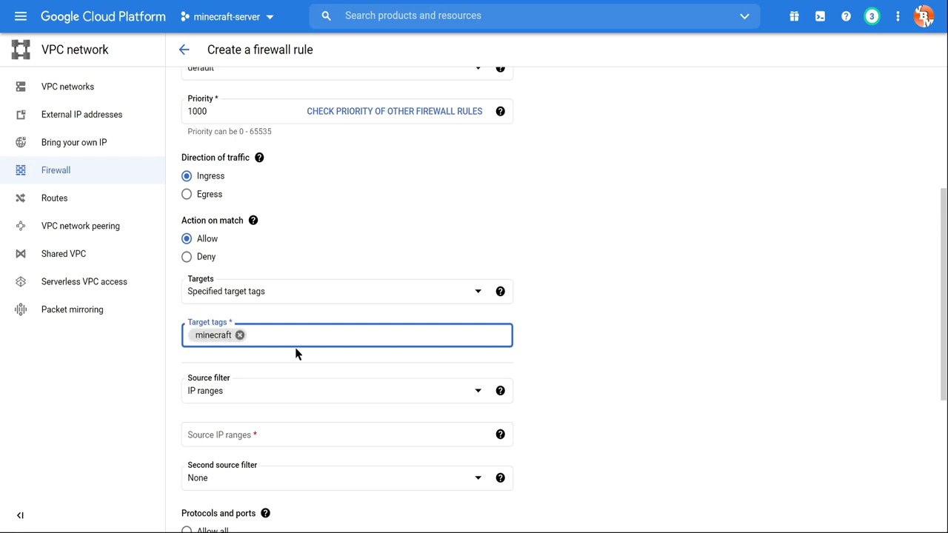
Set the firewall rule's source IP range to 0.0.0.0/0.
{"action": "left_click_drag", "start_coordinate": [942, 313], "coordinate": [942, 417]}
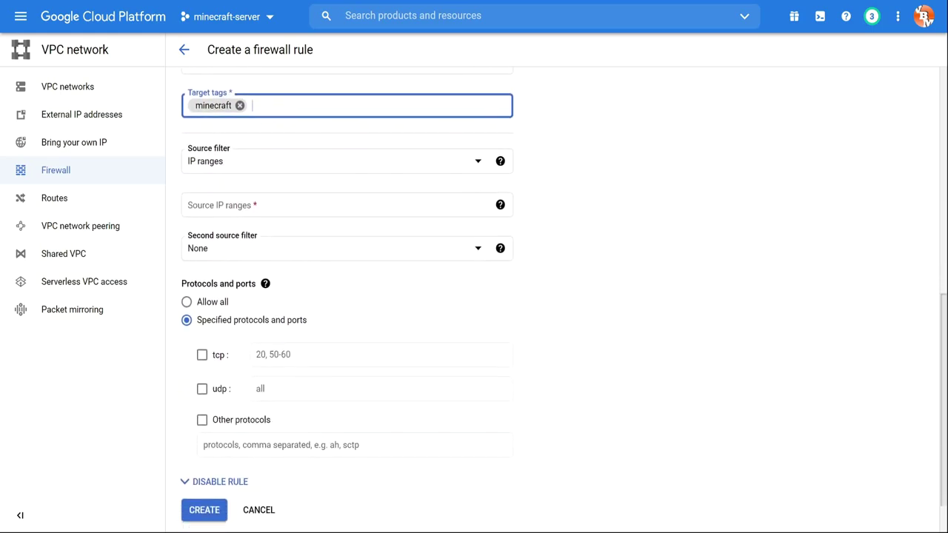
{"action": "left_click", "coordinate": [224, 203]}
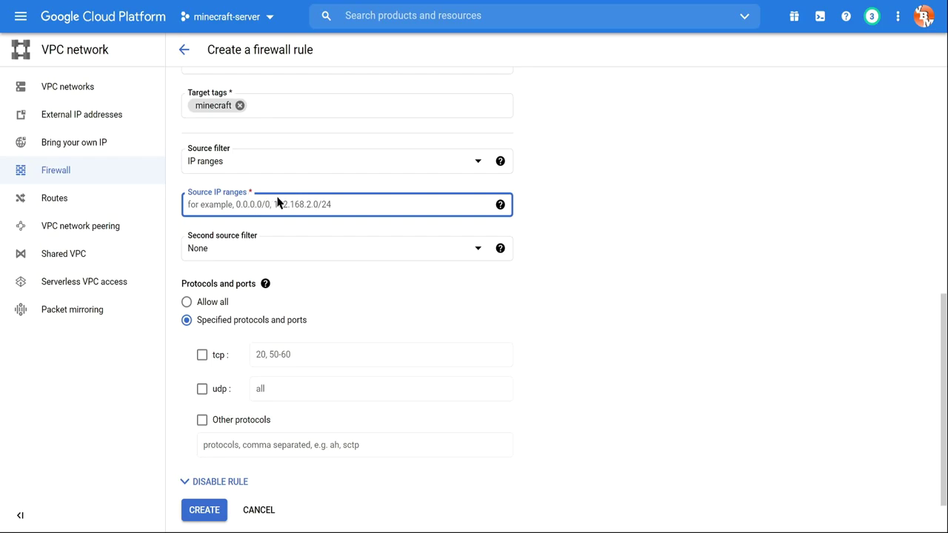
{"action": "type", "text": "0.0.0.0"}
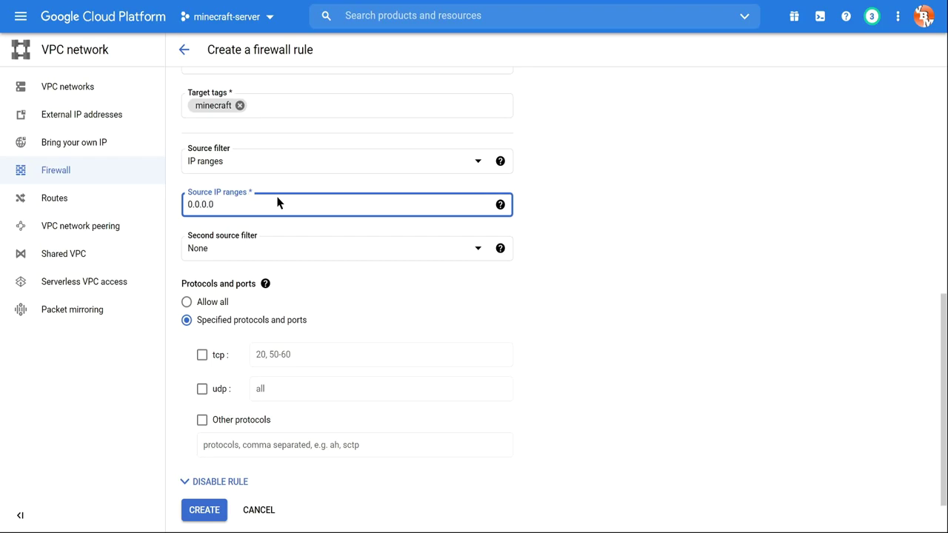
{"action": "type", "text": "/0"}
Enable TCP for the firewall rule and set its port to 25565.
{"action": "left_click", "coordinate": [202, 356]}
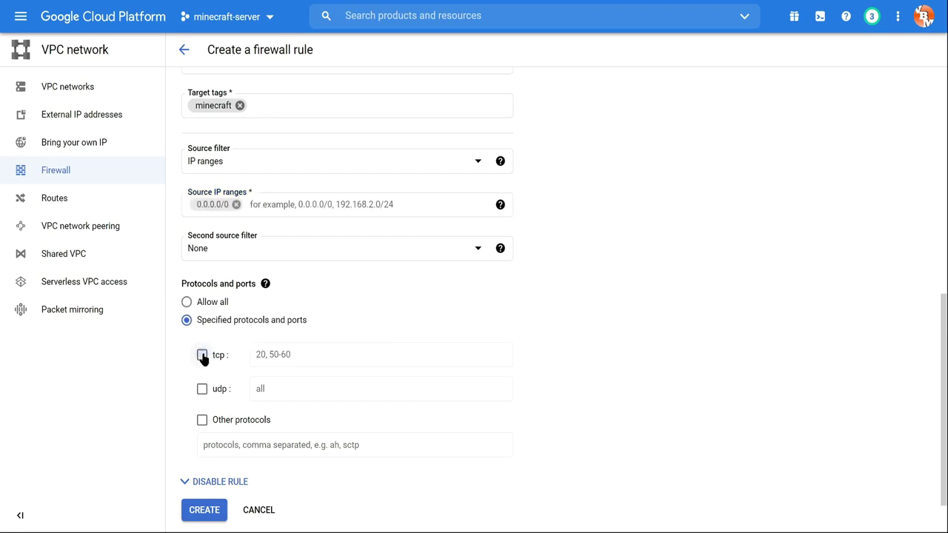
{"action": "left_click", "coordinate": [259, 355]}
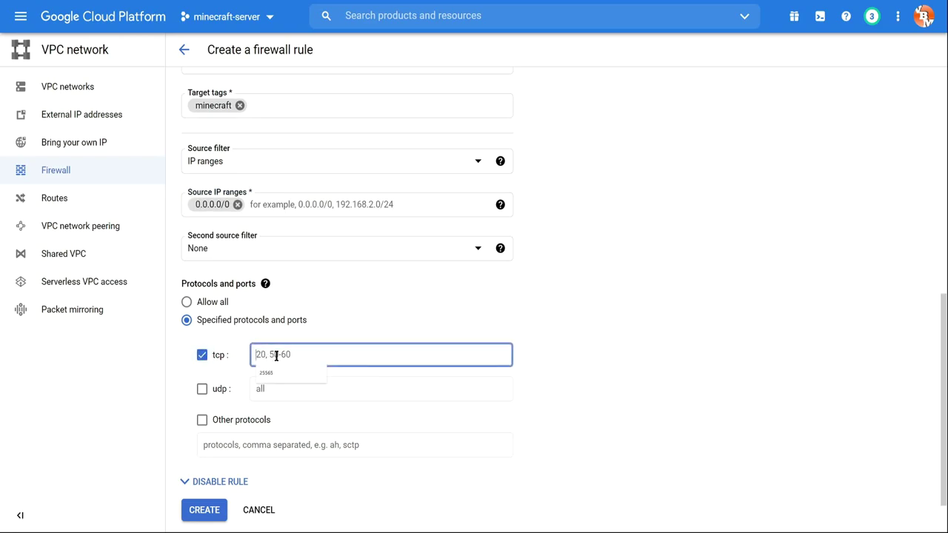
{"action": "mouse_move", "coordinate": [274, 375]}
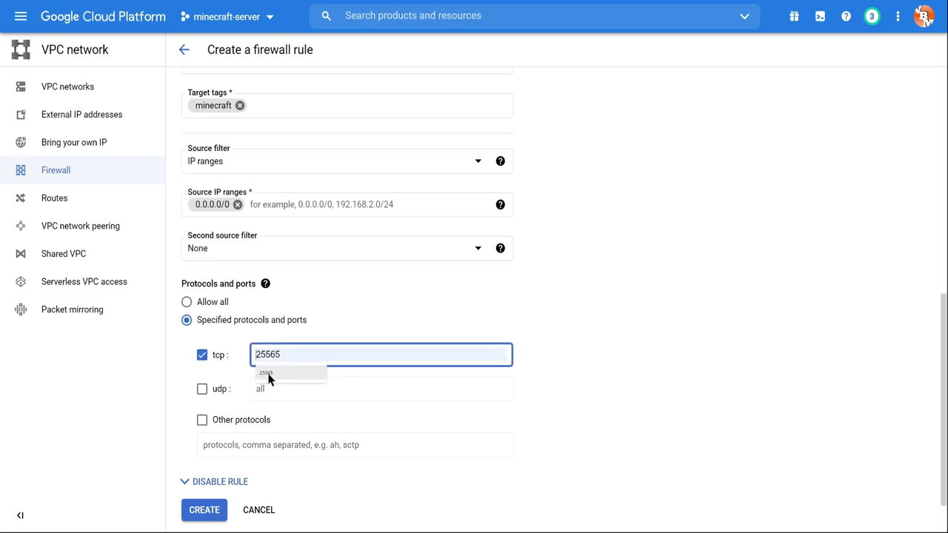
{"action": "left_click", "coordinate": [267, 374]}
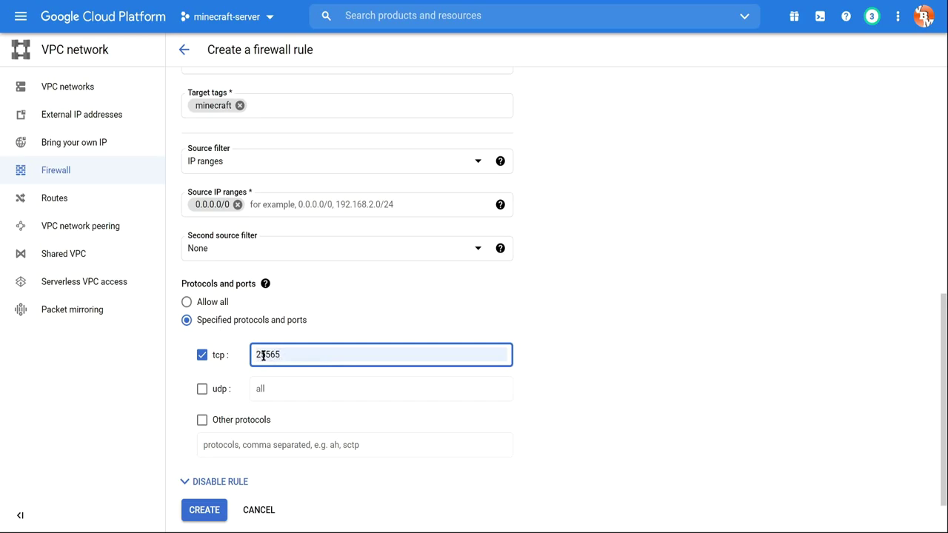
Enable UDP with port 19132 for the firewall rule and create the rule.
{"action": "left_click", "coordinate": [201, 390]}
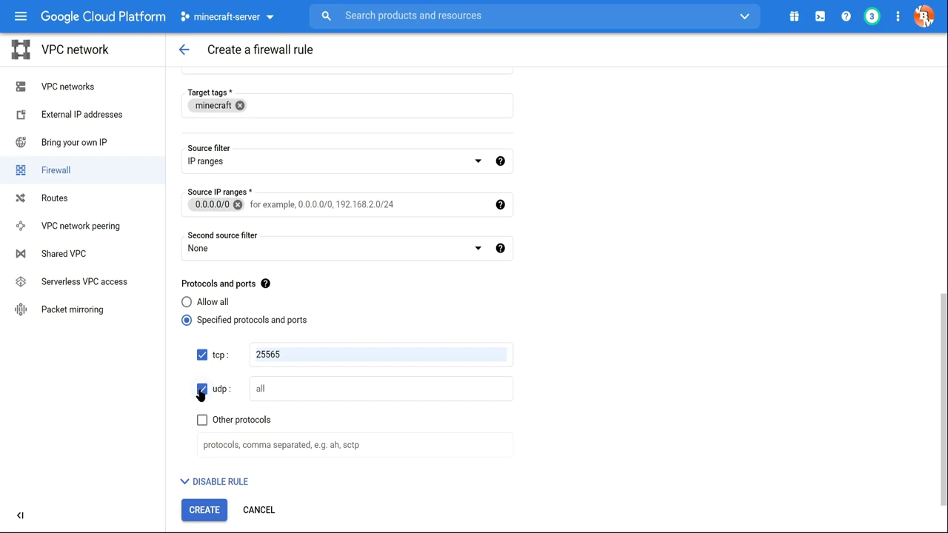
{"action": "left_click", "coordinate": [274, 385]}
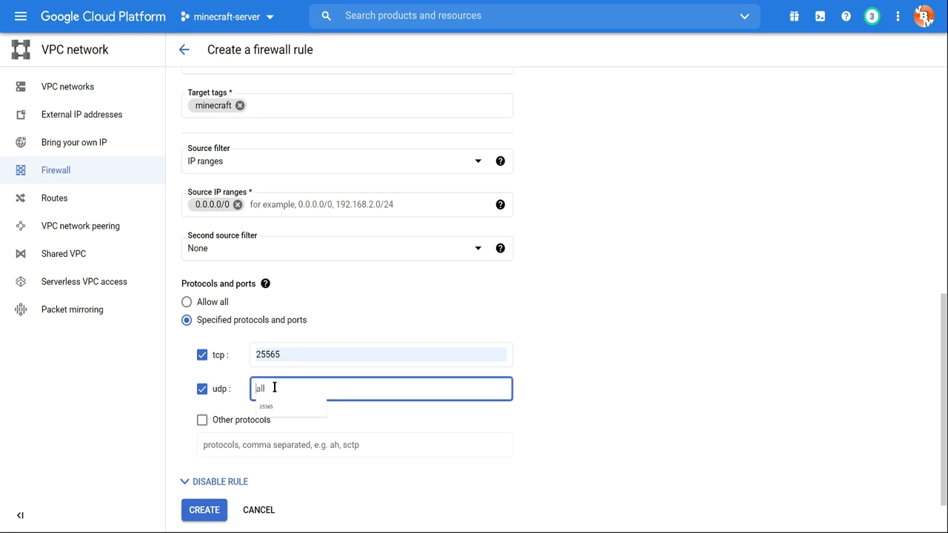
{"action": "type", "text": "19132"}
{"action": "left_click", "coordinate": [271, 354]}
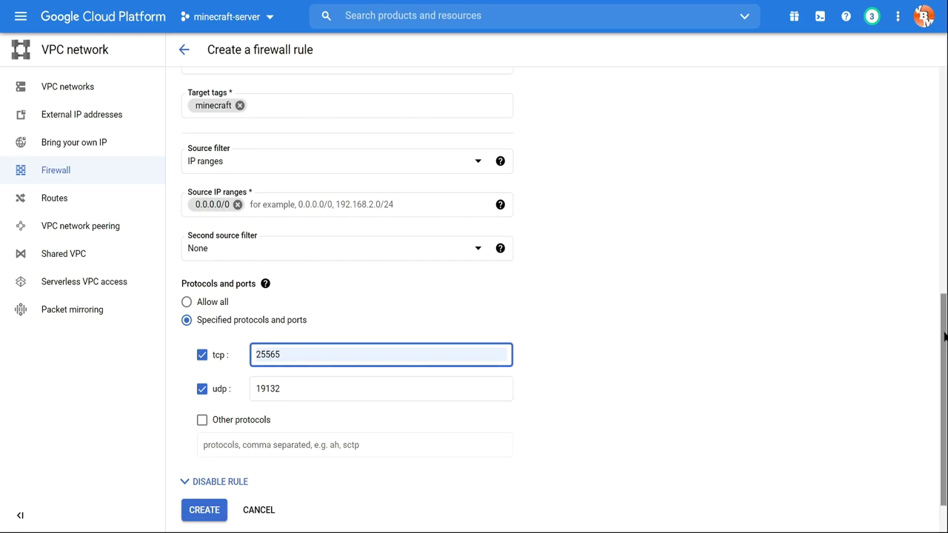
{"action": "scroll", "coordinate": [799, 377], "scroll_direction": "down", "scroll_amount": 1}
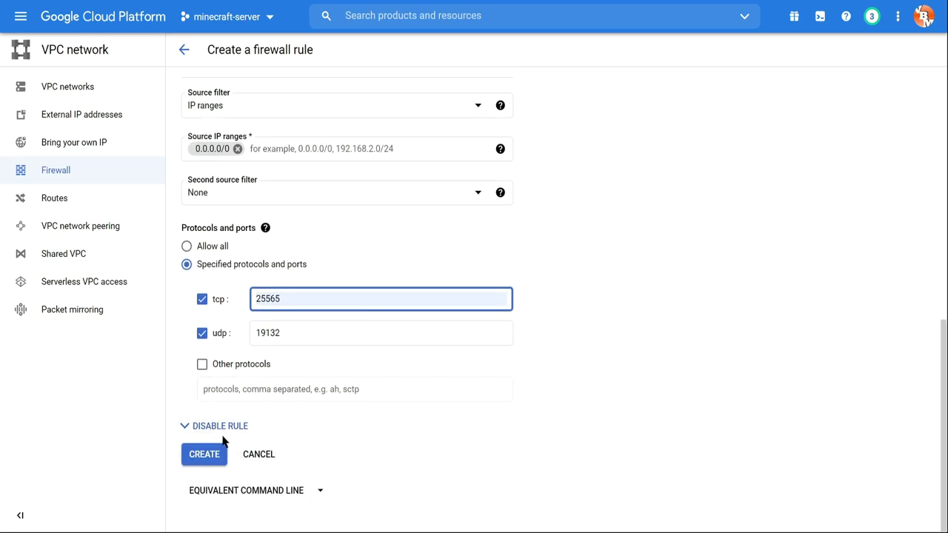
{"action": "left_click", "coordinate": [200, 454]}
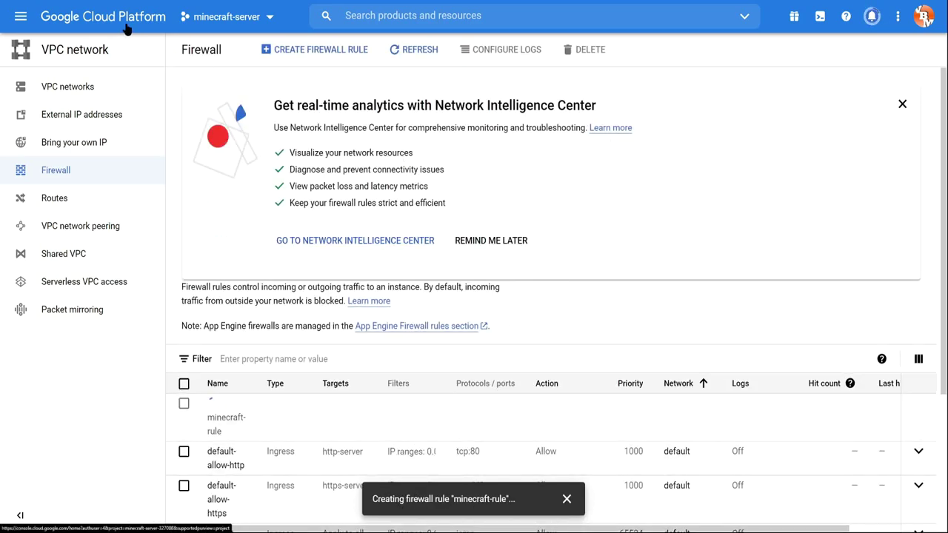
Return to the Compute Engine VM instances page.
{"action": "left_click", "coordinate": [22, 18]}
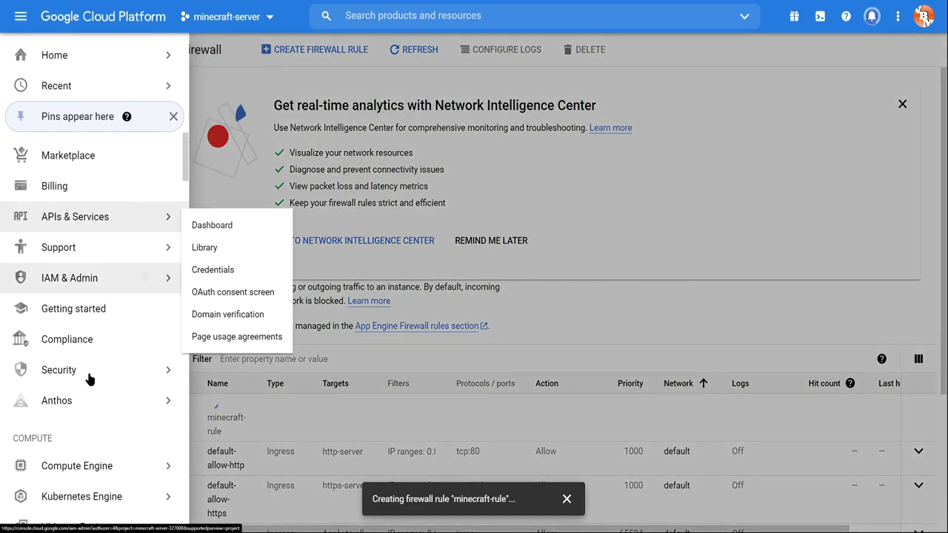
{"action": "mouse_move", "coordinate": [85, 473]}
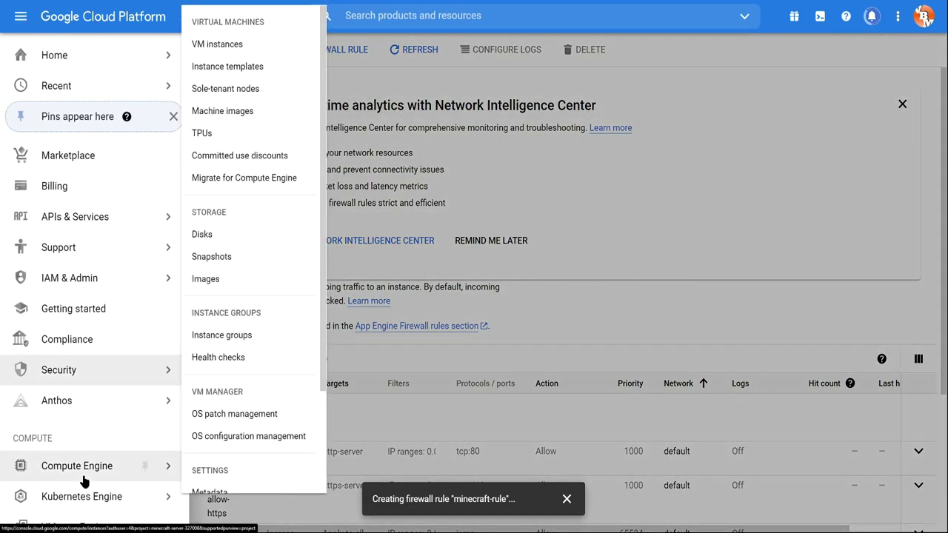
{"action": "left_click", "coordinate": [218, 43]}
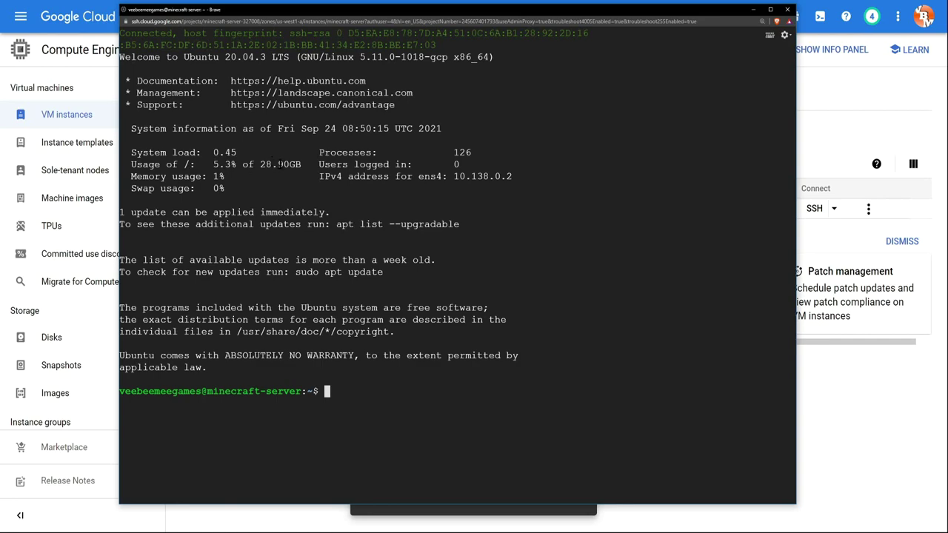
Run "sudo apt update && sudo apt -y upgrade" in the minecraft-server SSH session to update its packages.
{"action": "left_click_drag", "start_coordinate": [133, 176], "coordinate": [228, 177]}
{"action": "left_click", "coordinate": [78, 281]}
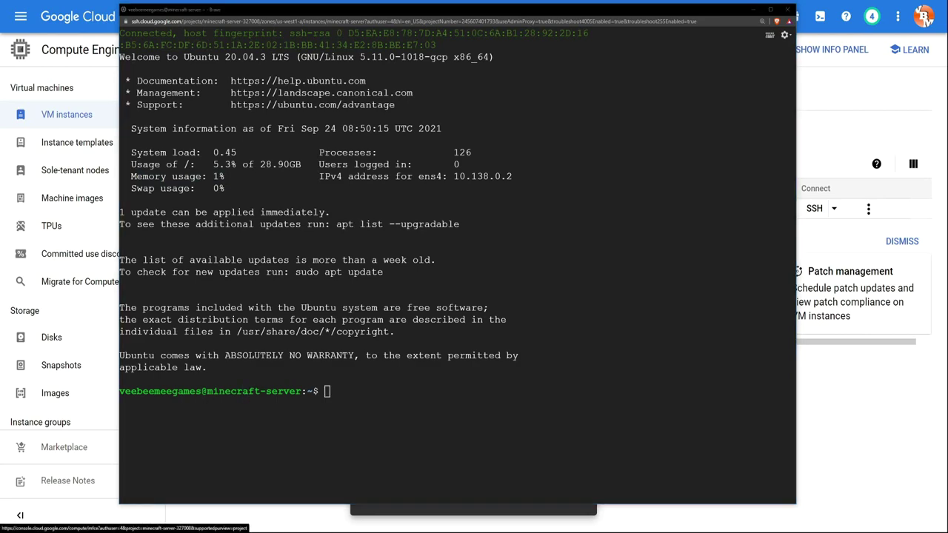
{"action": "left_click", "coordinate": [351, 398]}
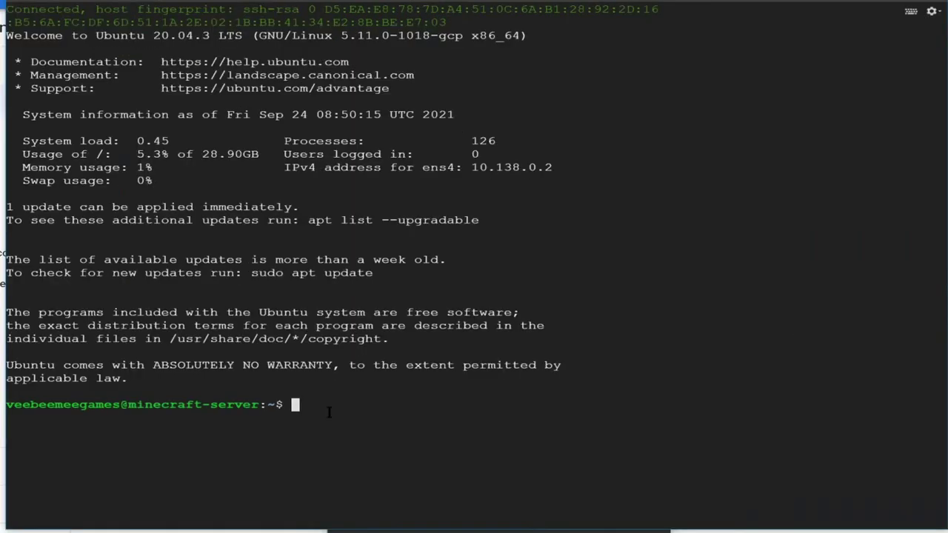
{"action": "type", "text": "sudo apt update && sudo apt -y upgrade"}
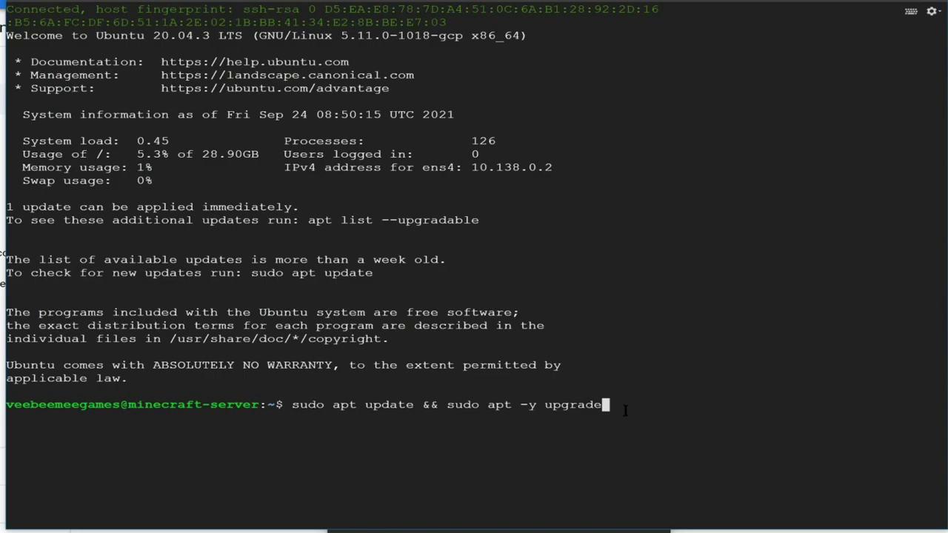
{"action": "key", "text": "Return"}
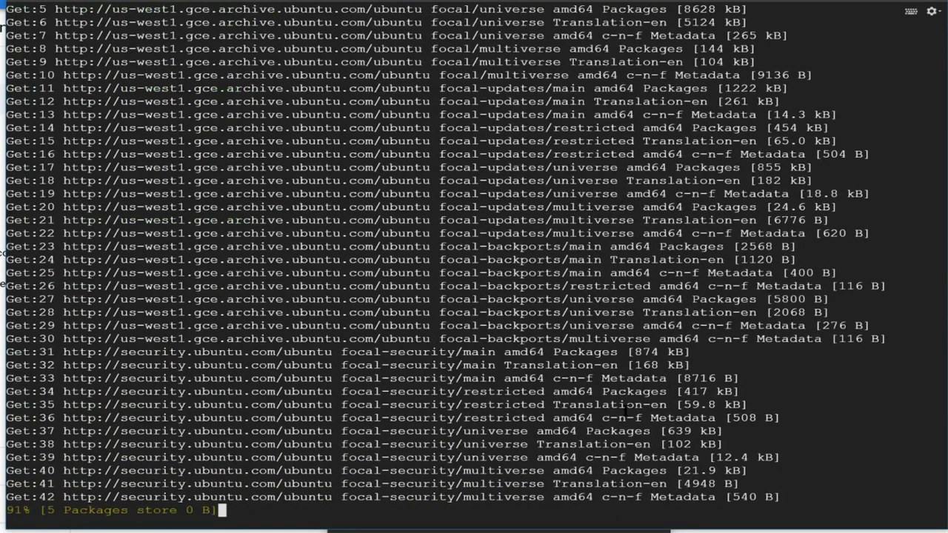